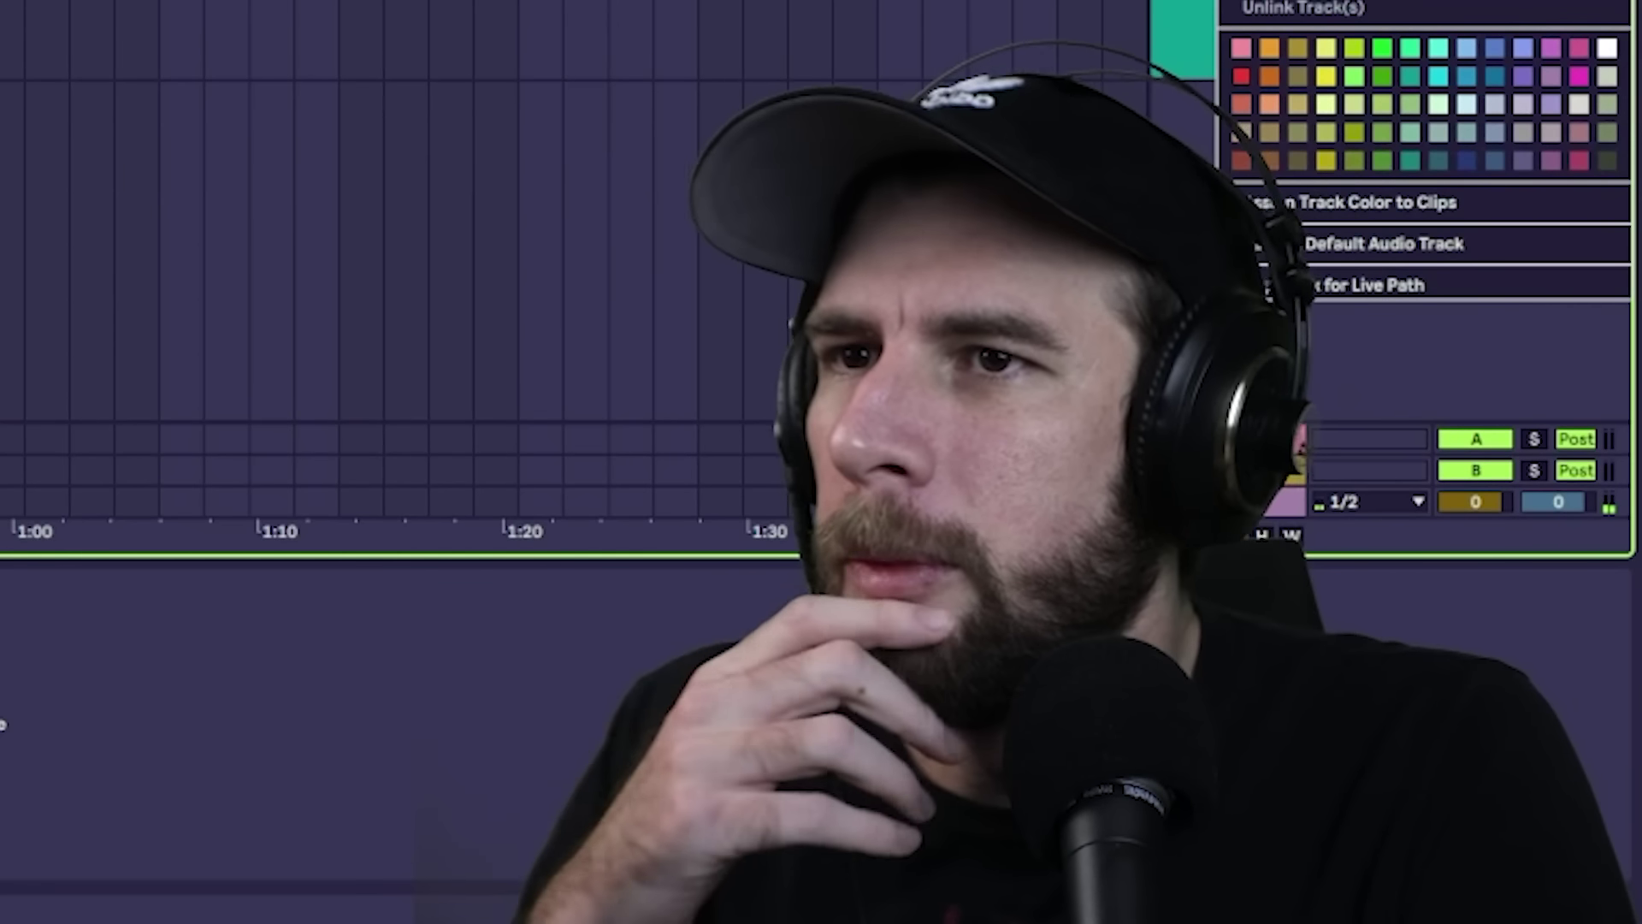
Roll Infiltrator's random preset until Flange Monster loads, then close the Infiltrator window.
scroll(821, 214, "up", 3)
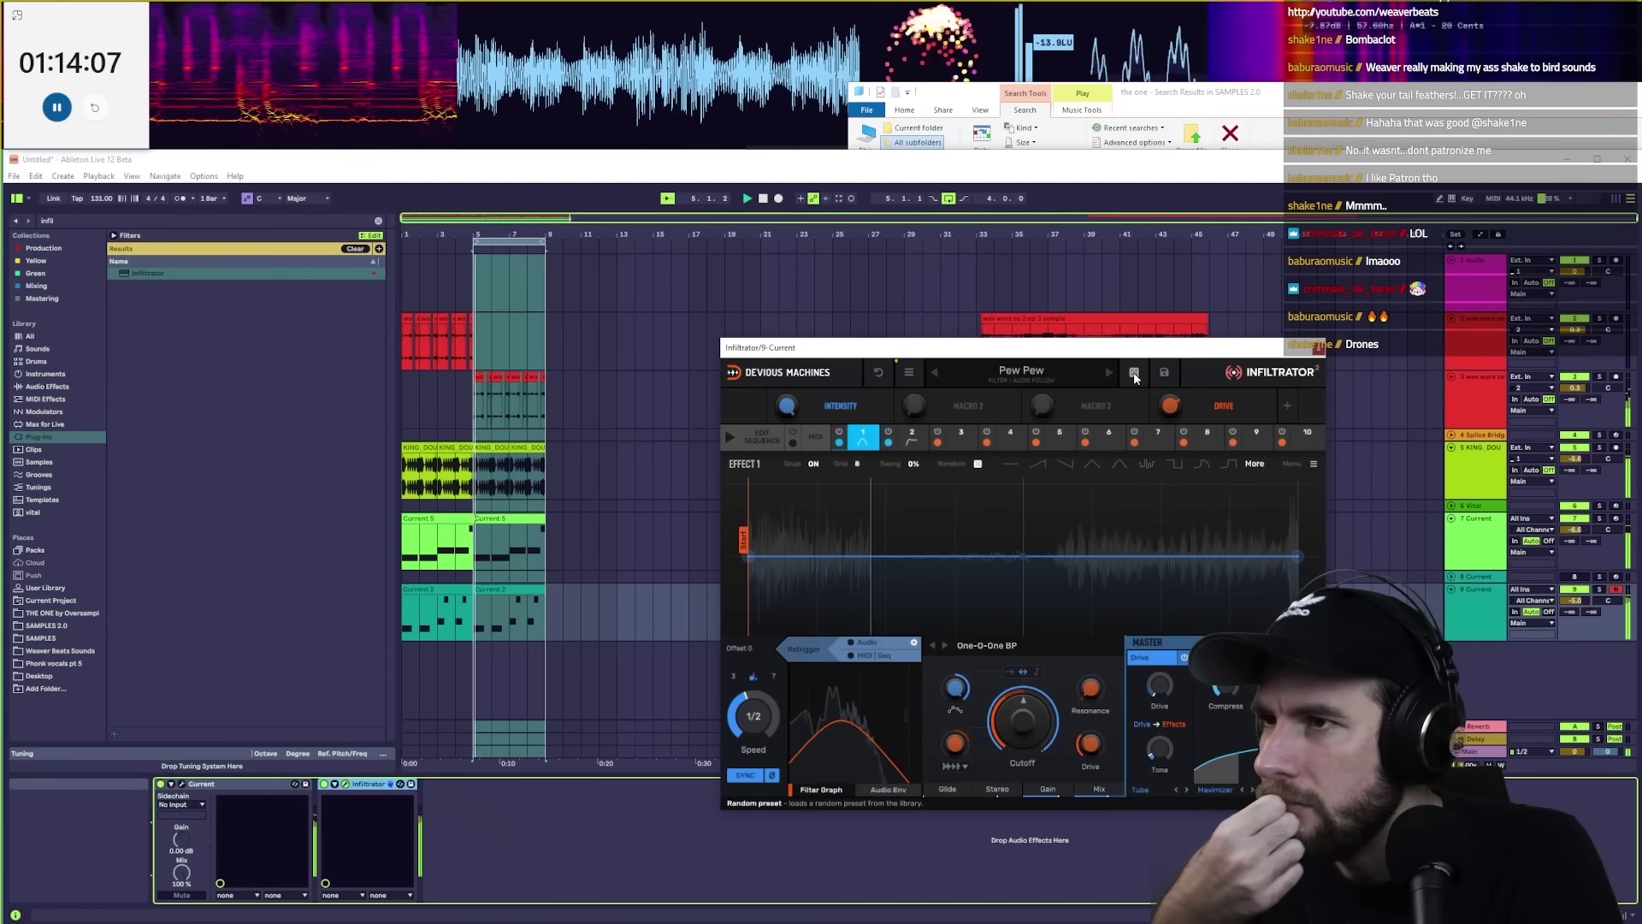
left_click(1134, 375)
left_click(1134, 374)
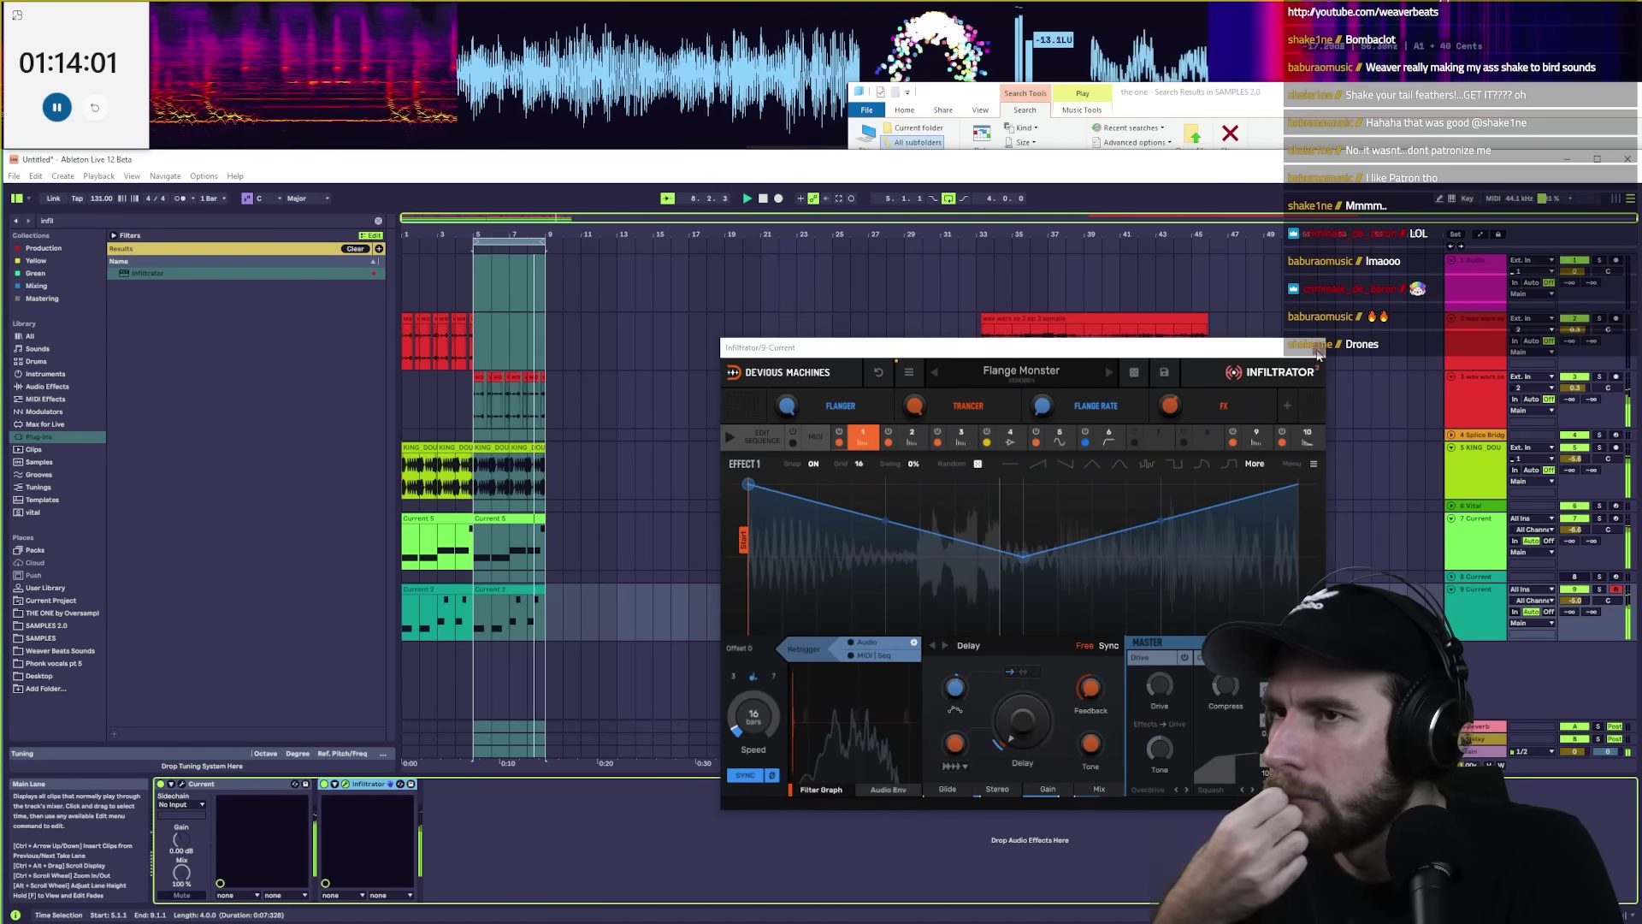
left_click(1317, 349)
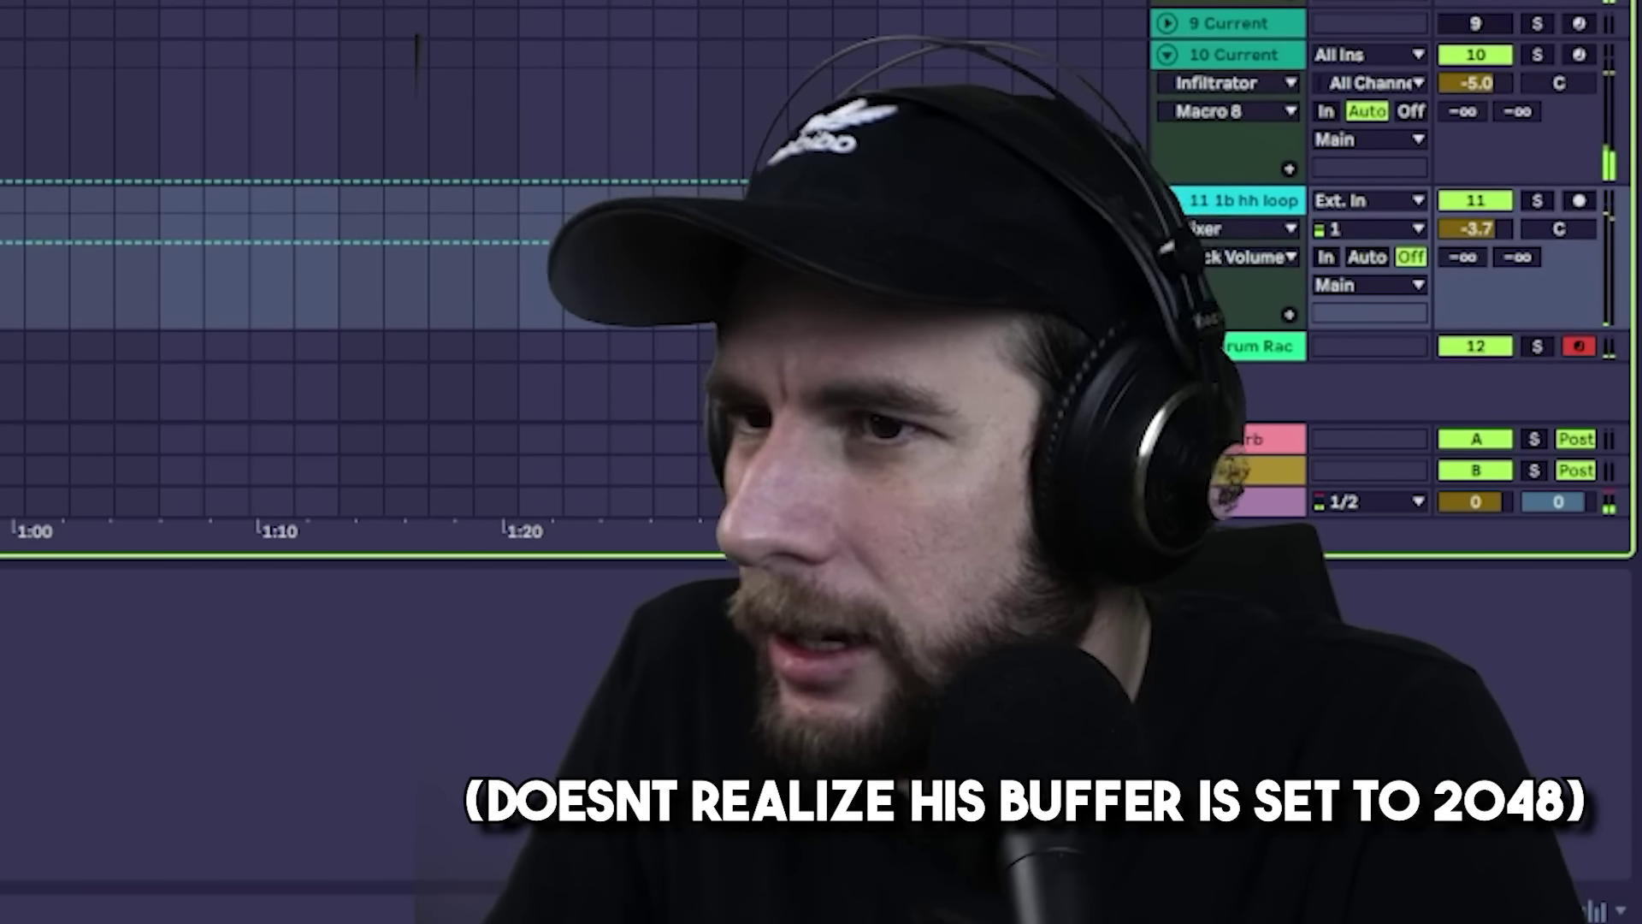
Switch to Arrangement view, select the hi-hat loop track and show the mixer strips.
key("plus")
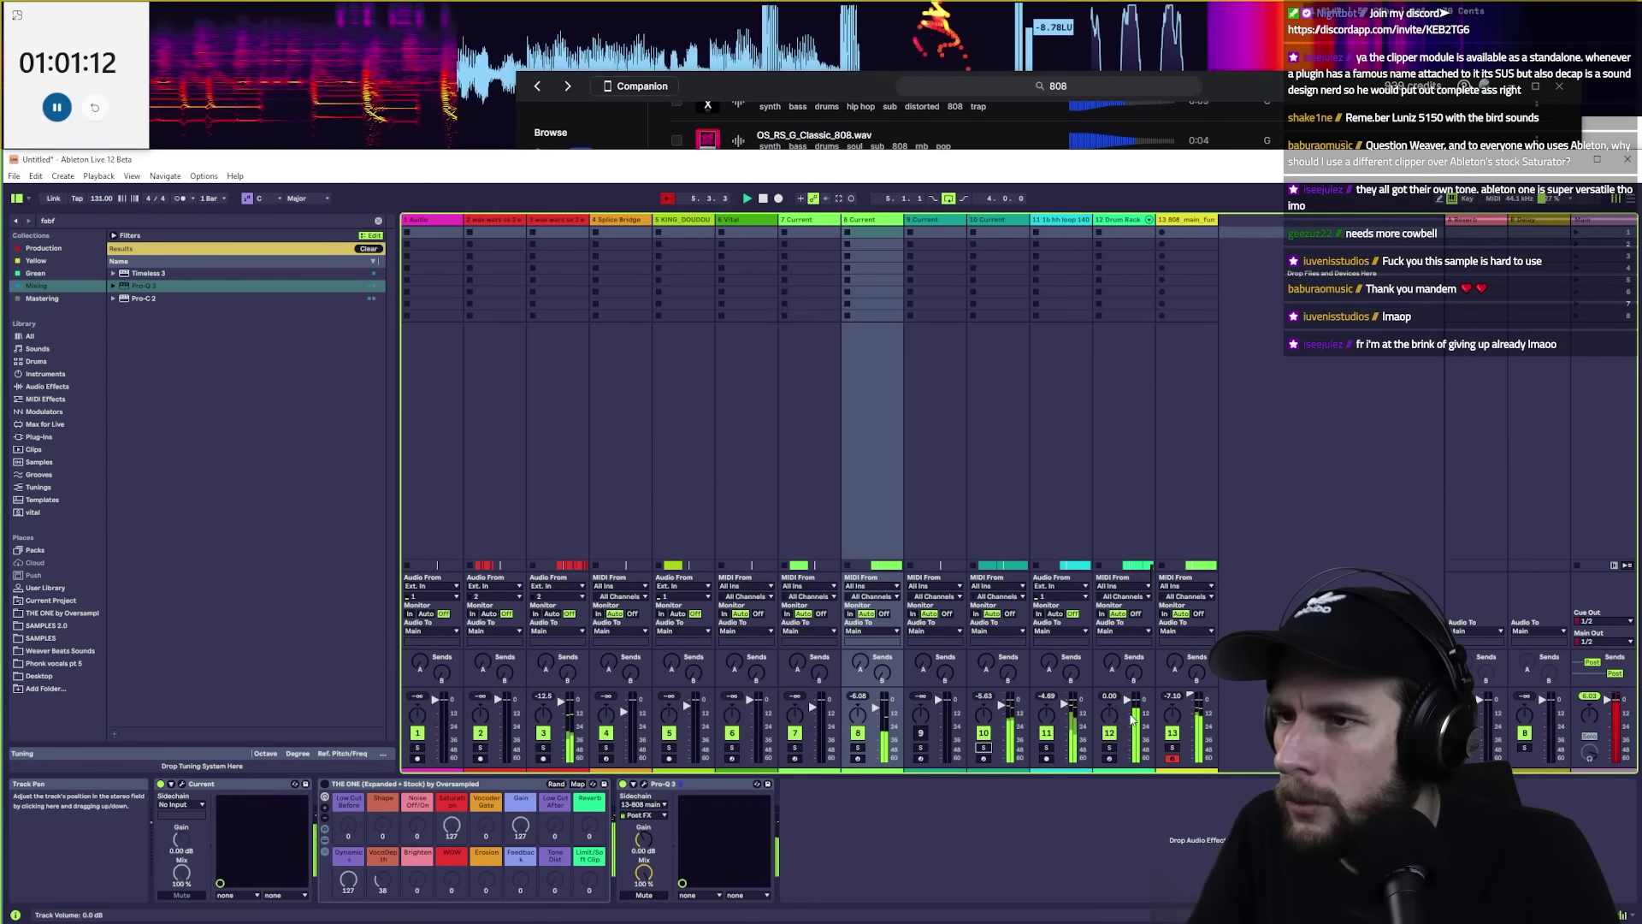
key("Tab")
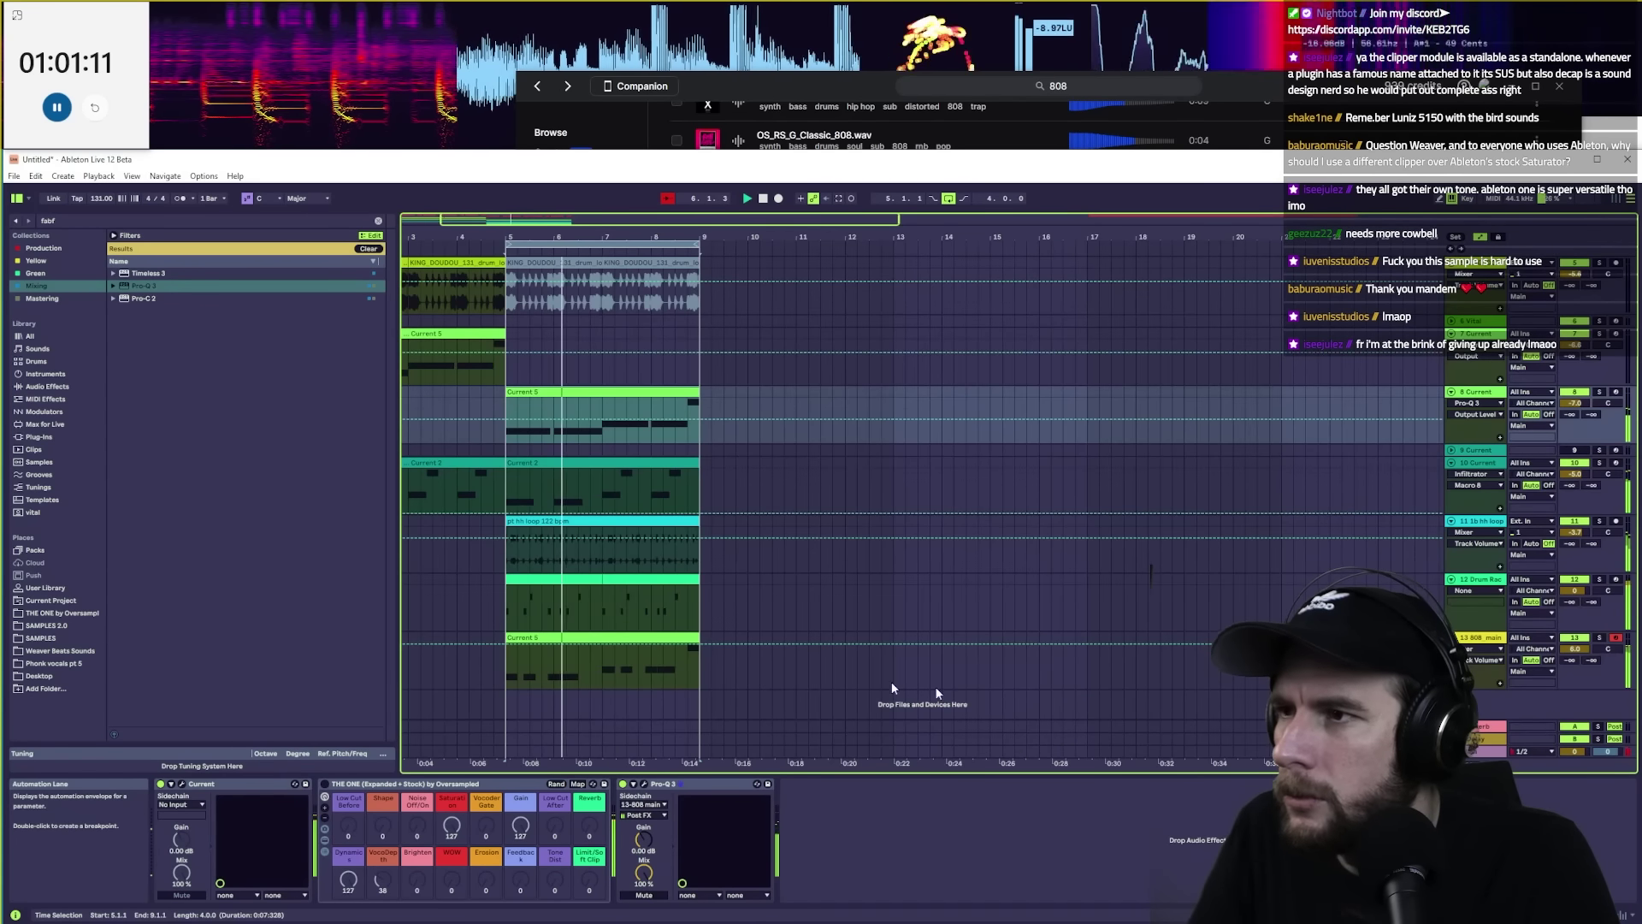
left_click(657, 560)
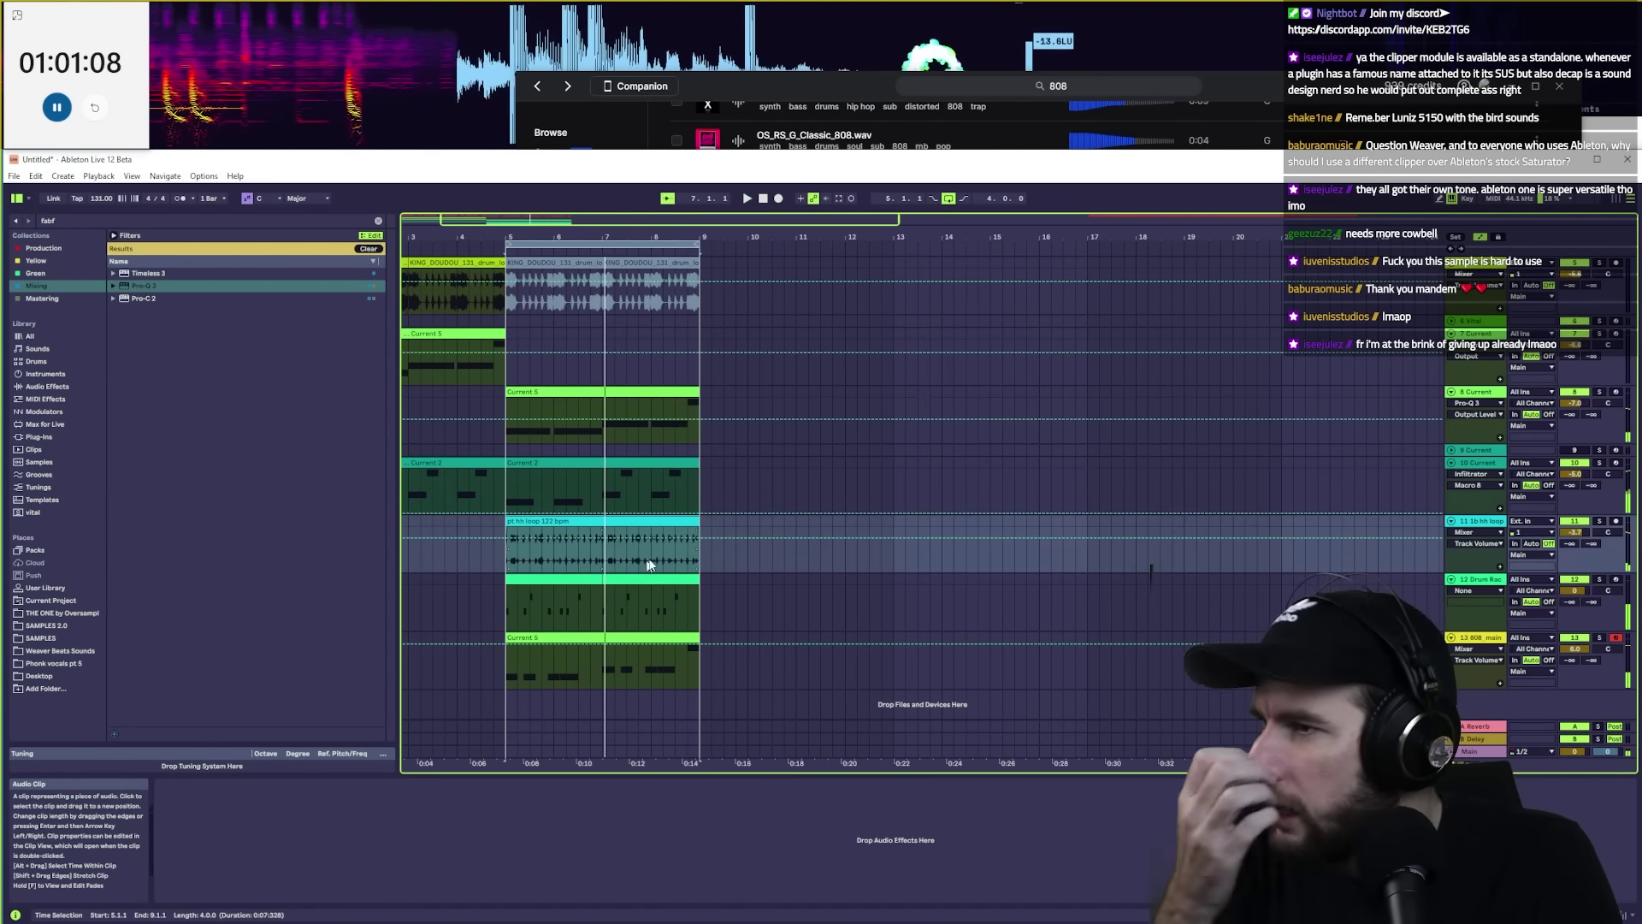
left_click(766, 587)
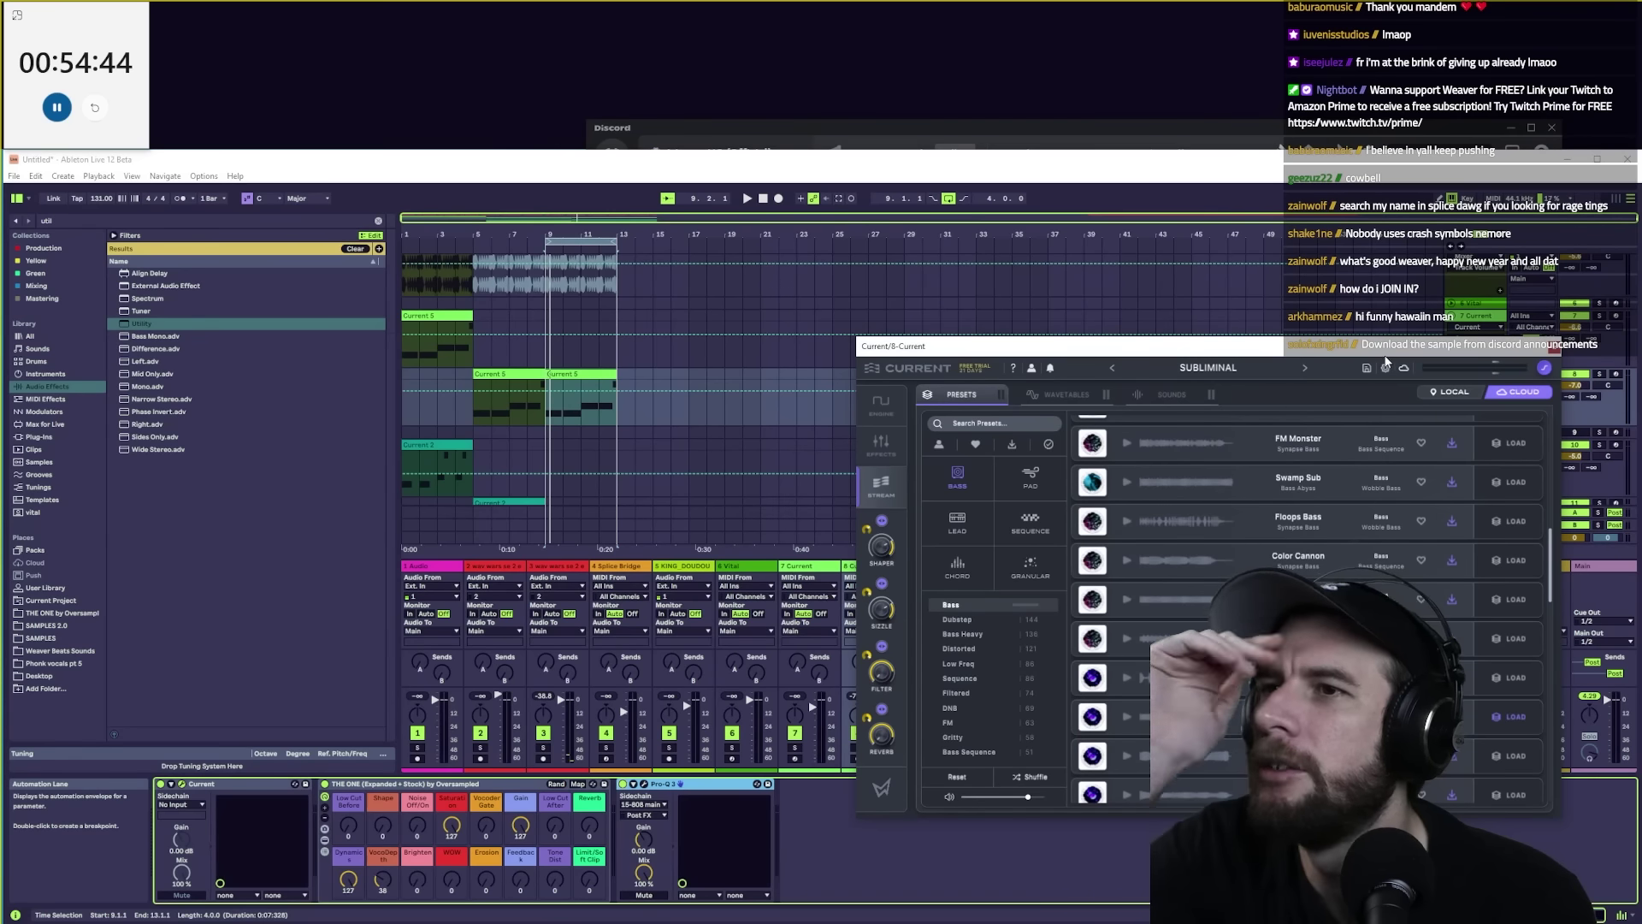
left_click(1387, 365)
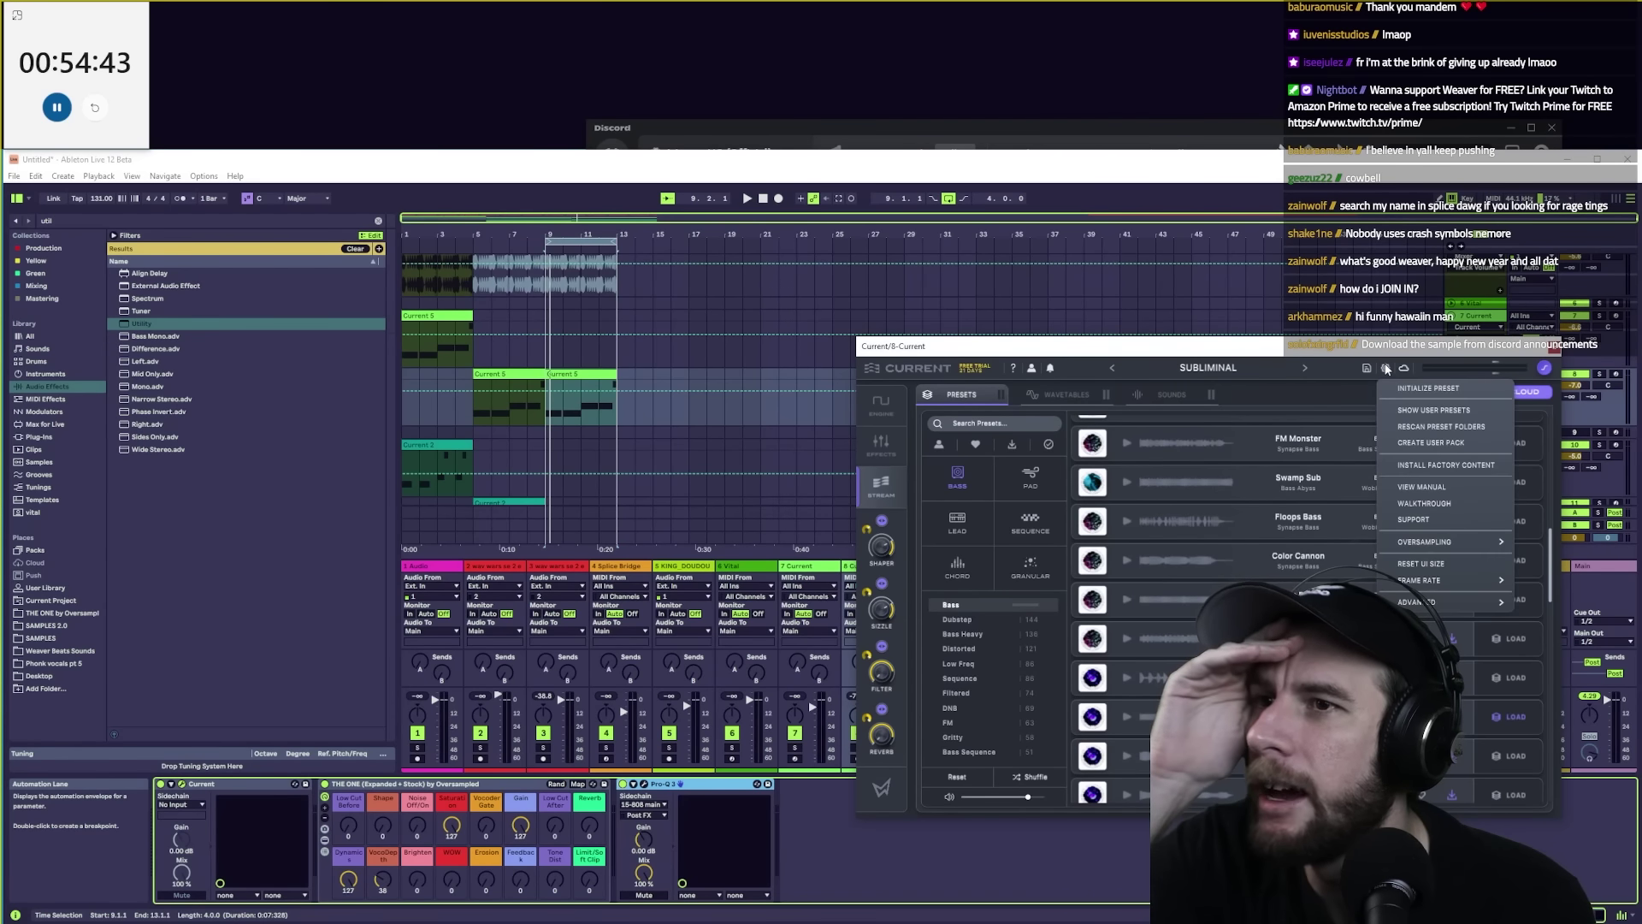
left_click(1195, 387)
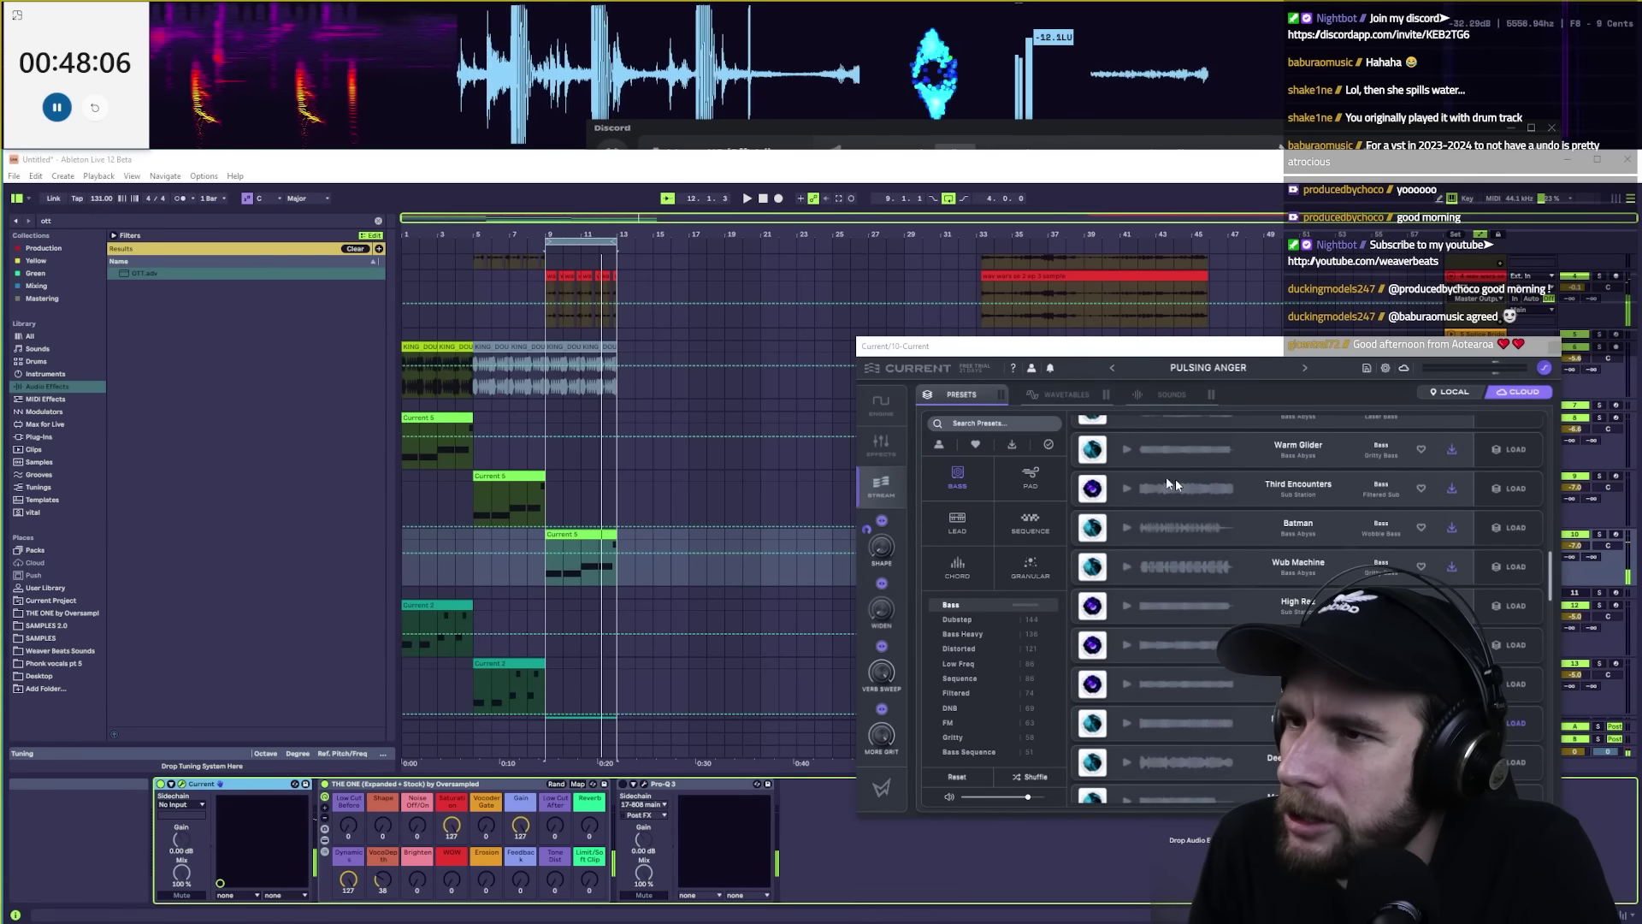
Save the Live Set under the new file name 'w'.
key("ctrl+s")
type("w")
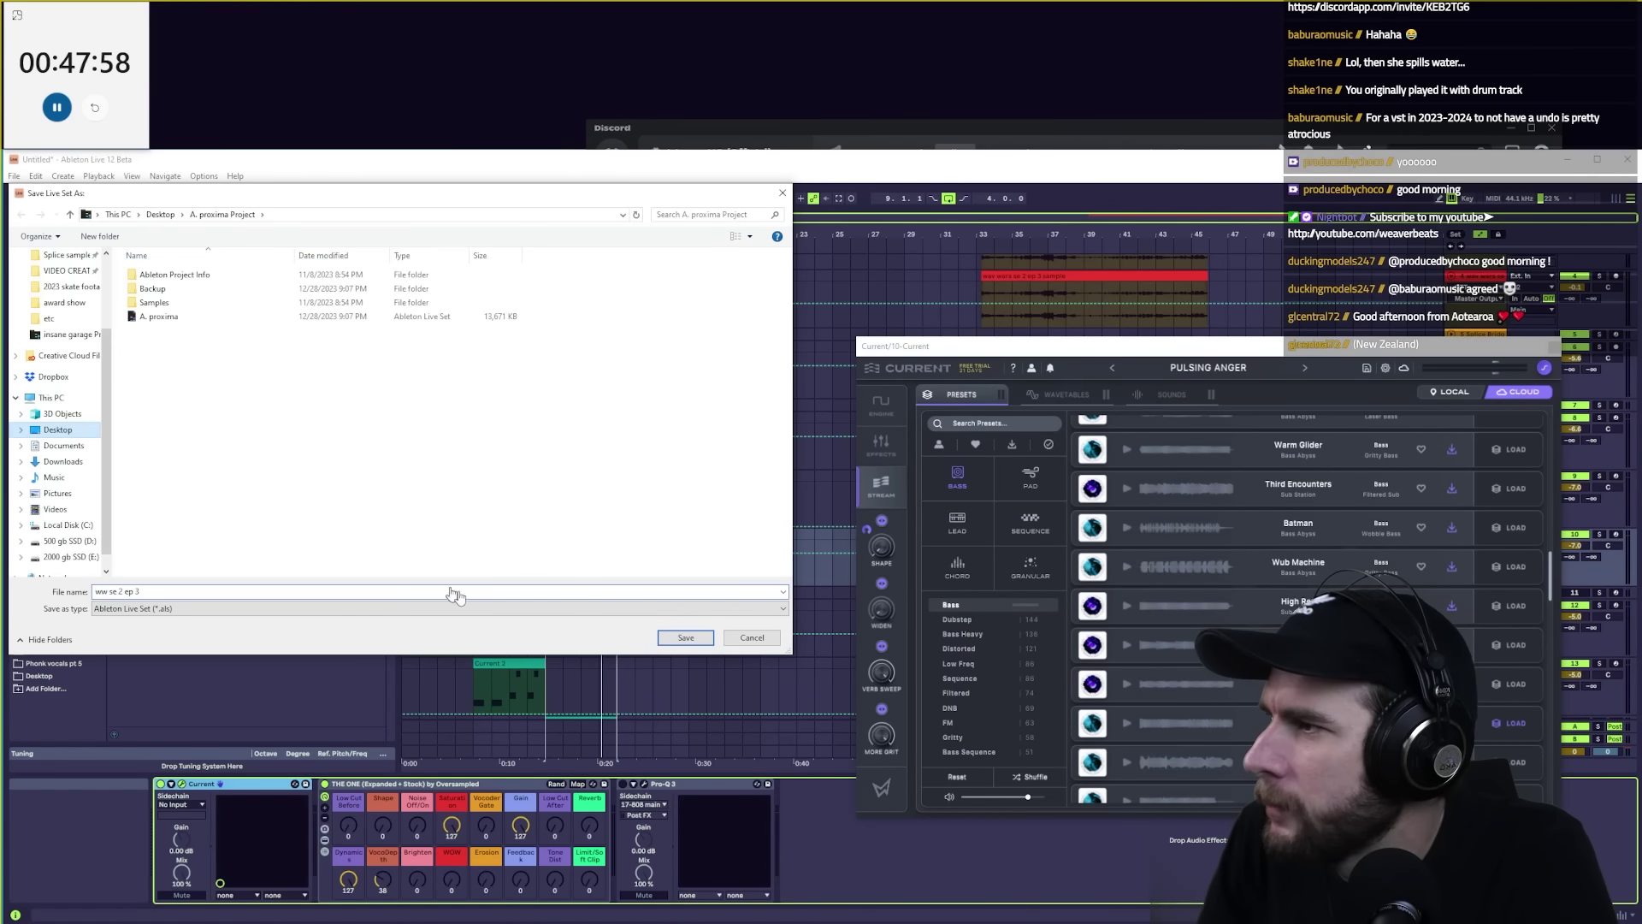
key("Return")
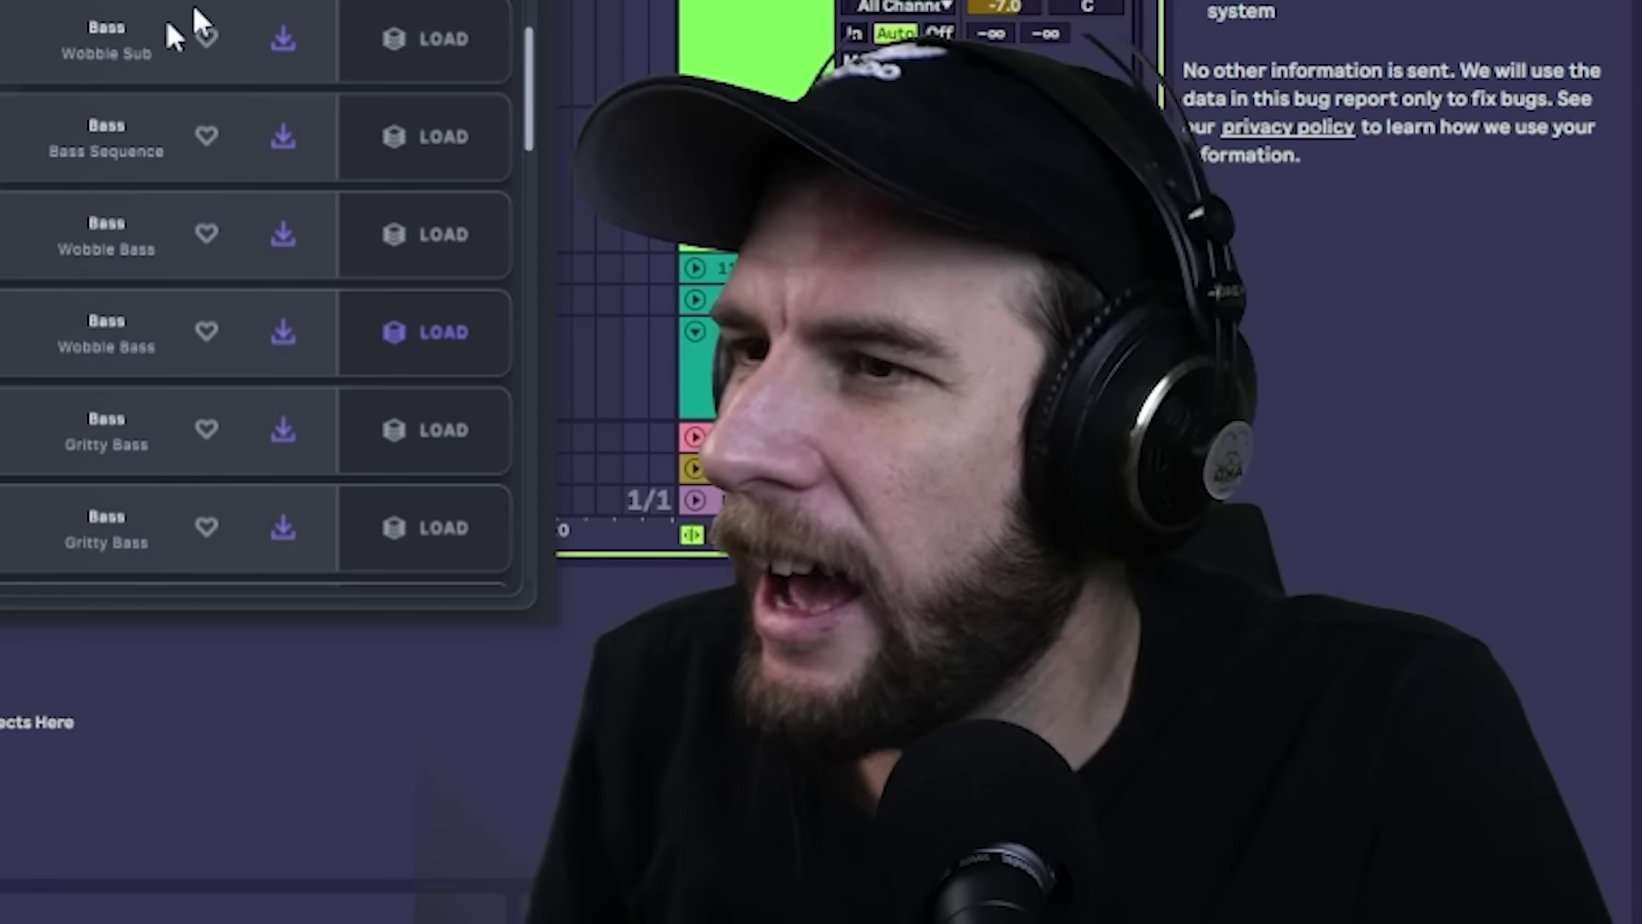
Roll Infiltrator's random preset, landing on Instant Gratifier.
scroll(191, 29, "down", 1)
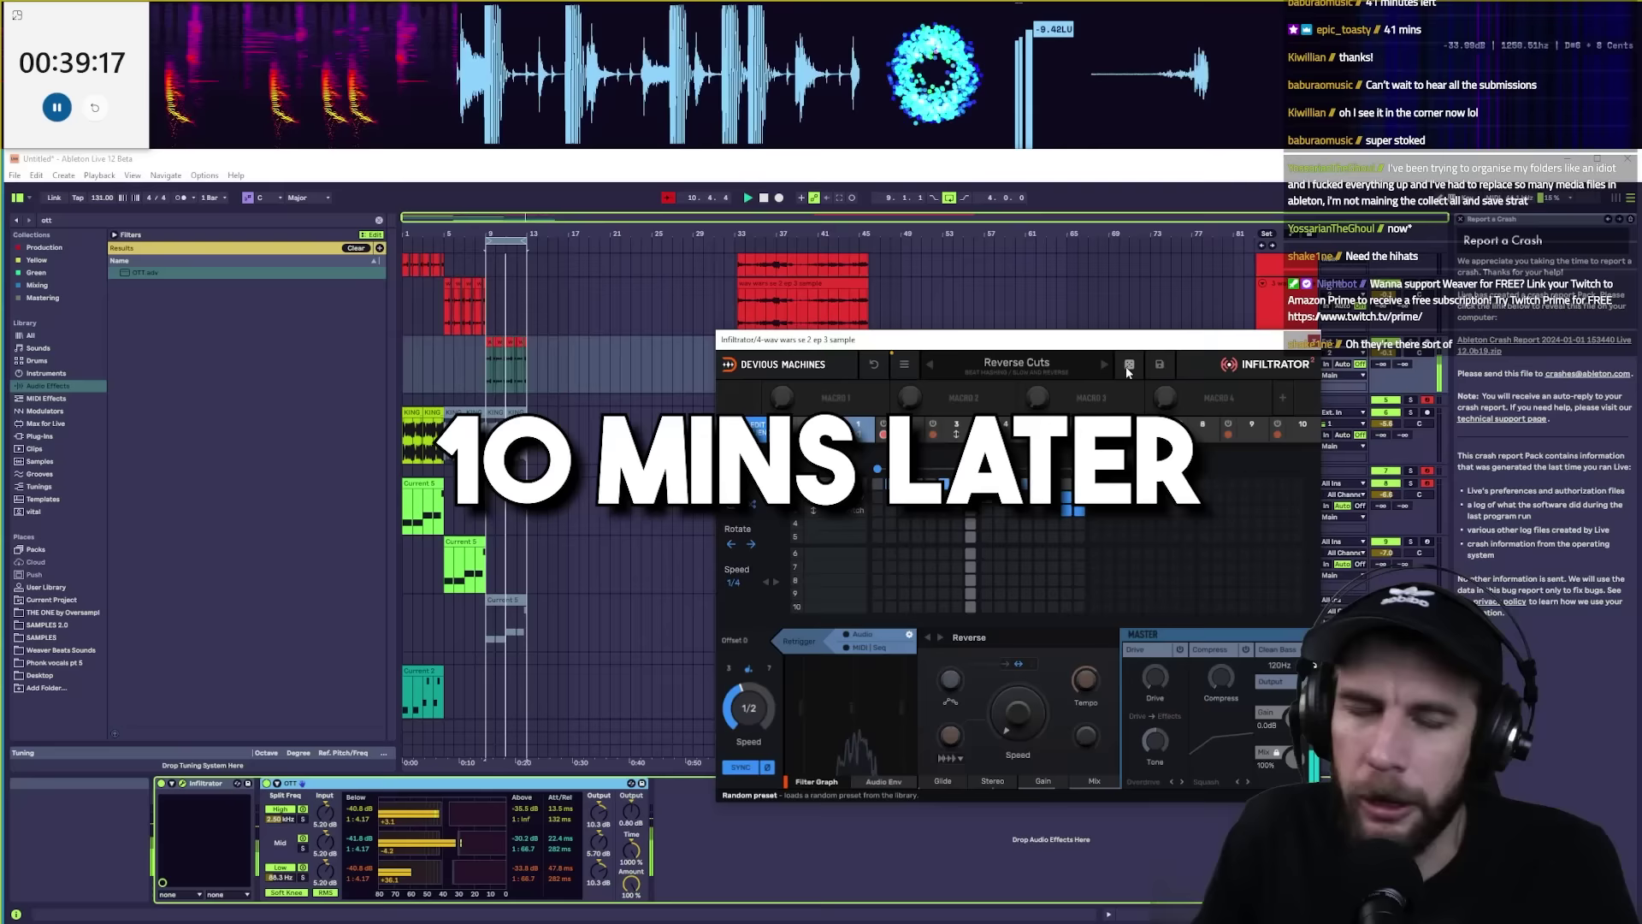
left_click(1129, 366)
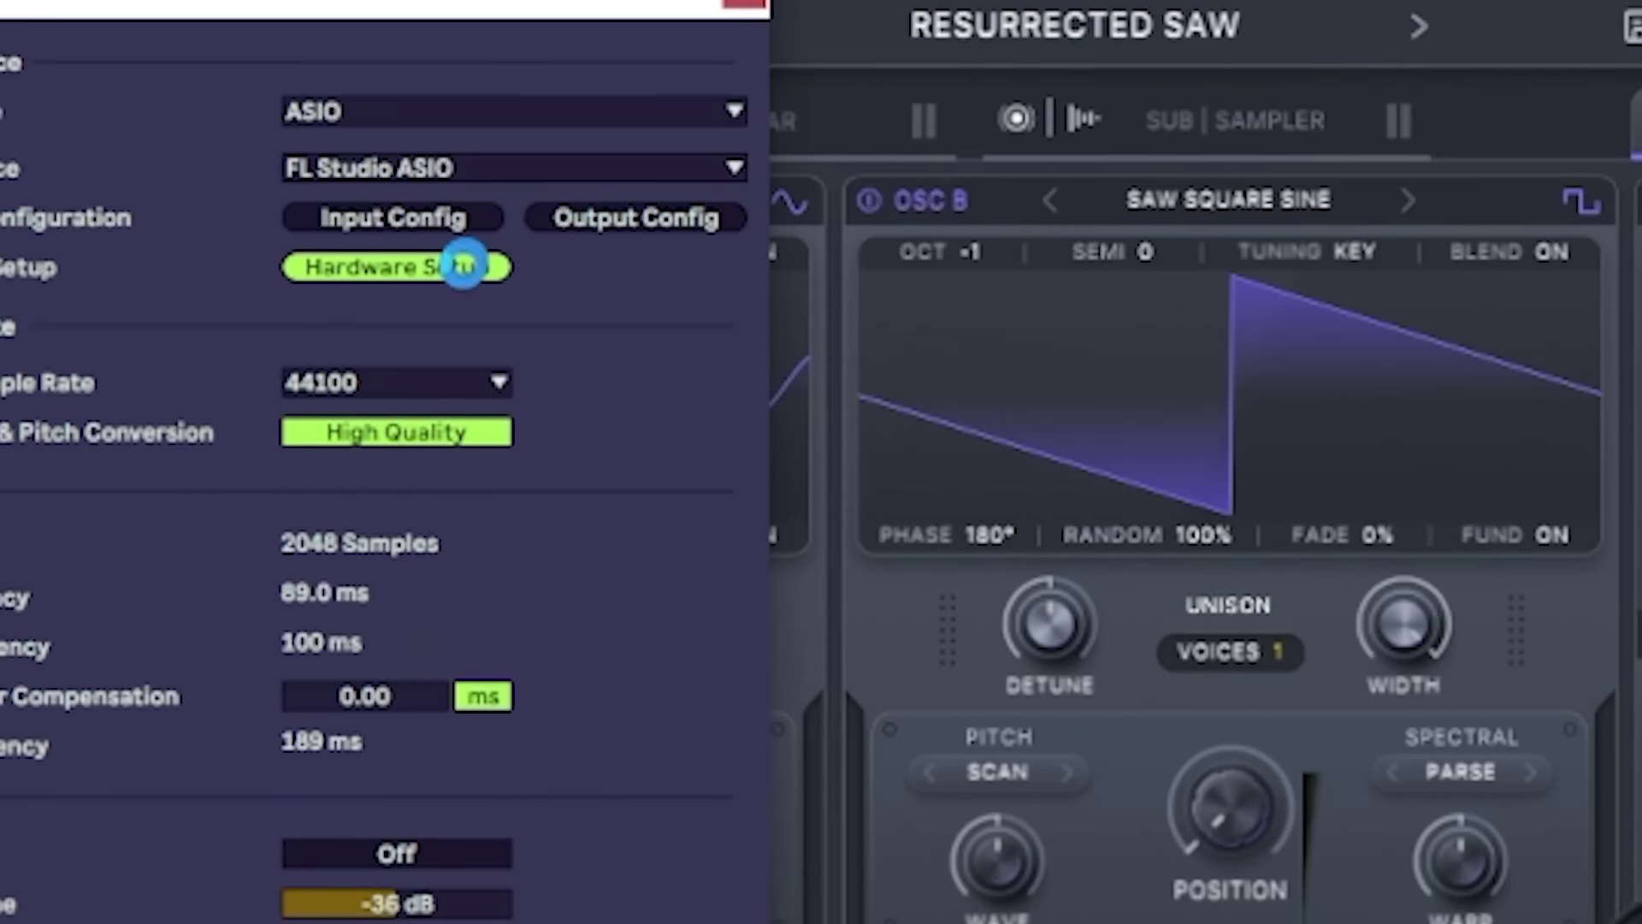
Set the ASIO buffer length to 256 samples, then close the driver settings and Preferences.
left_click(463, 267)
left_click(562, 440)
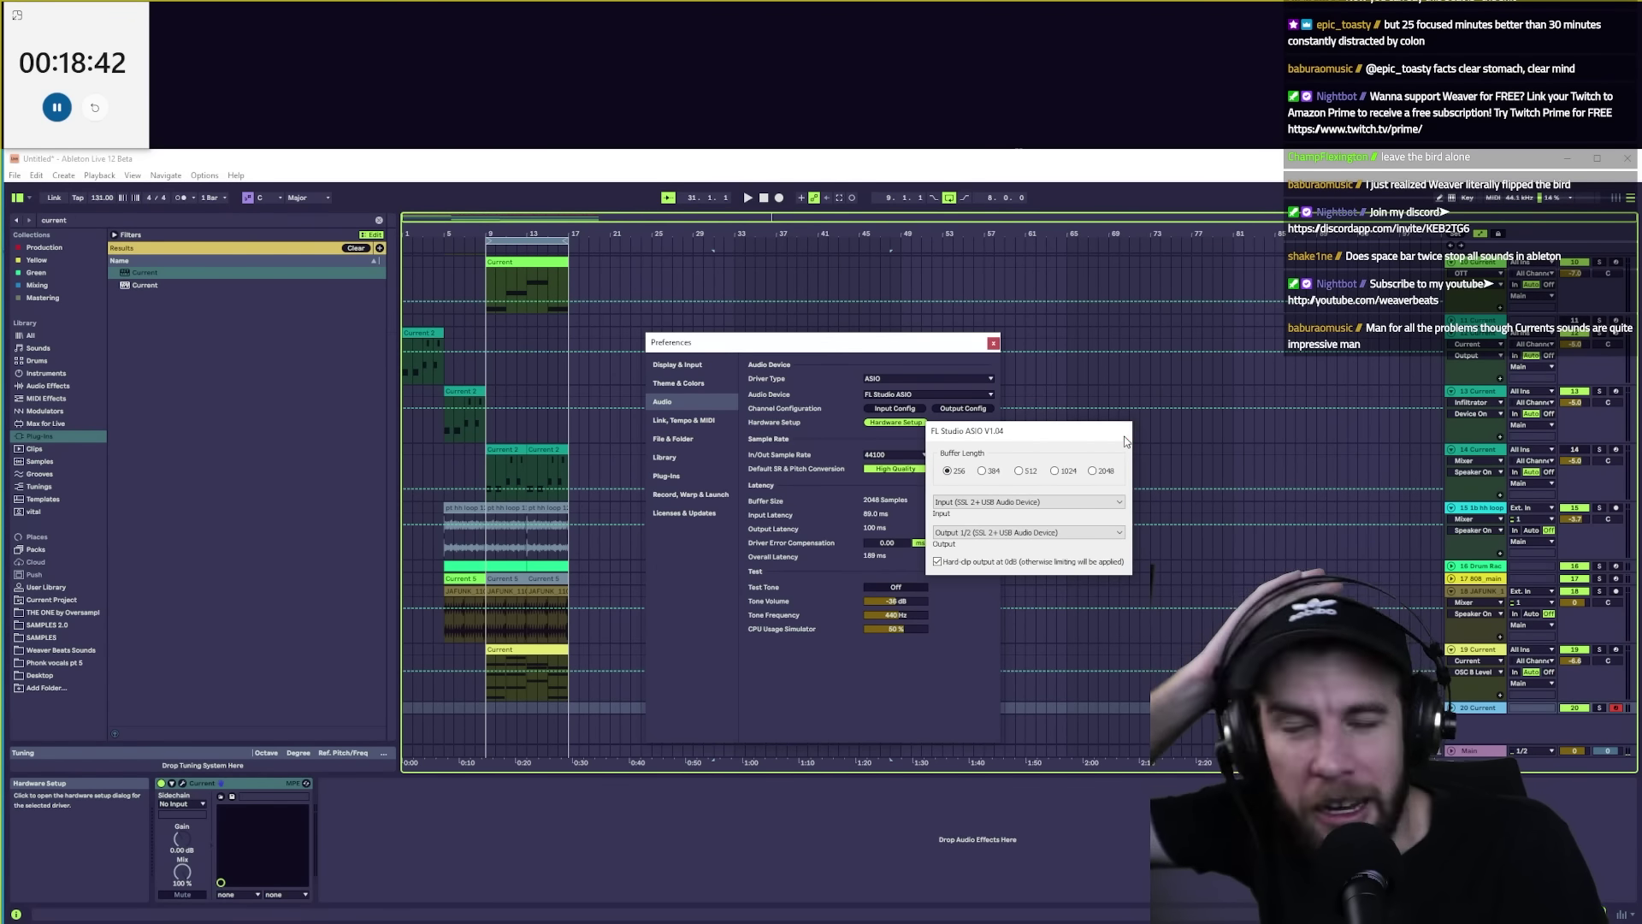
left_click(1124, 438)
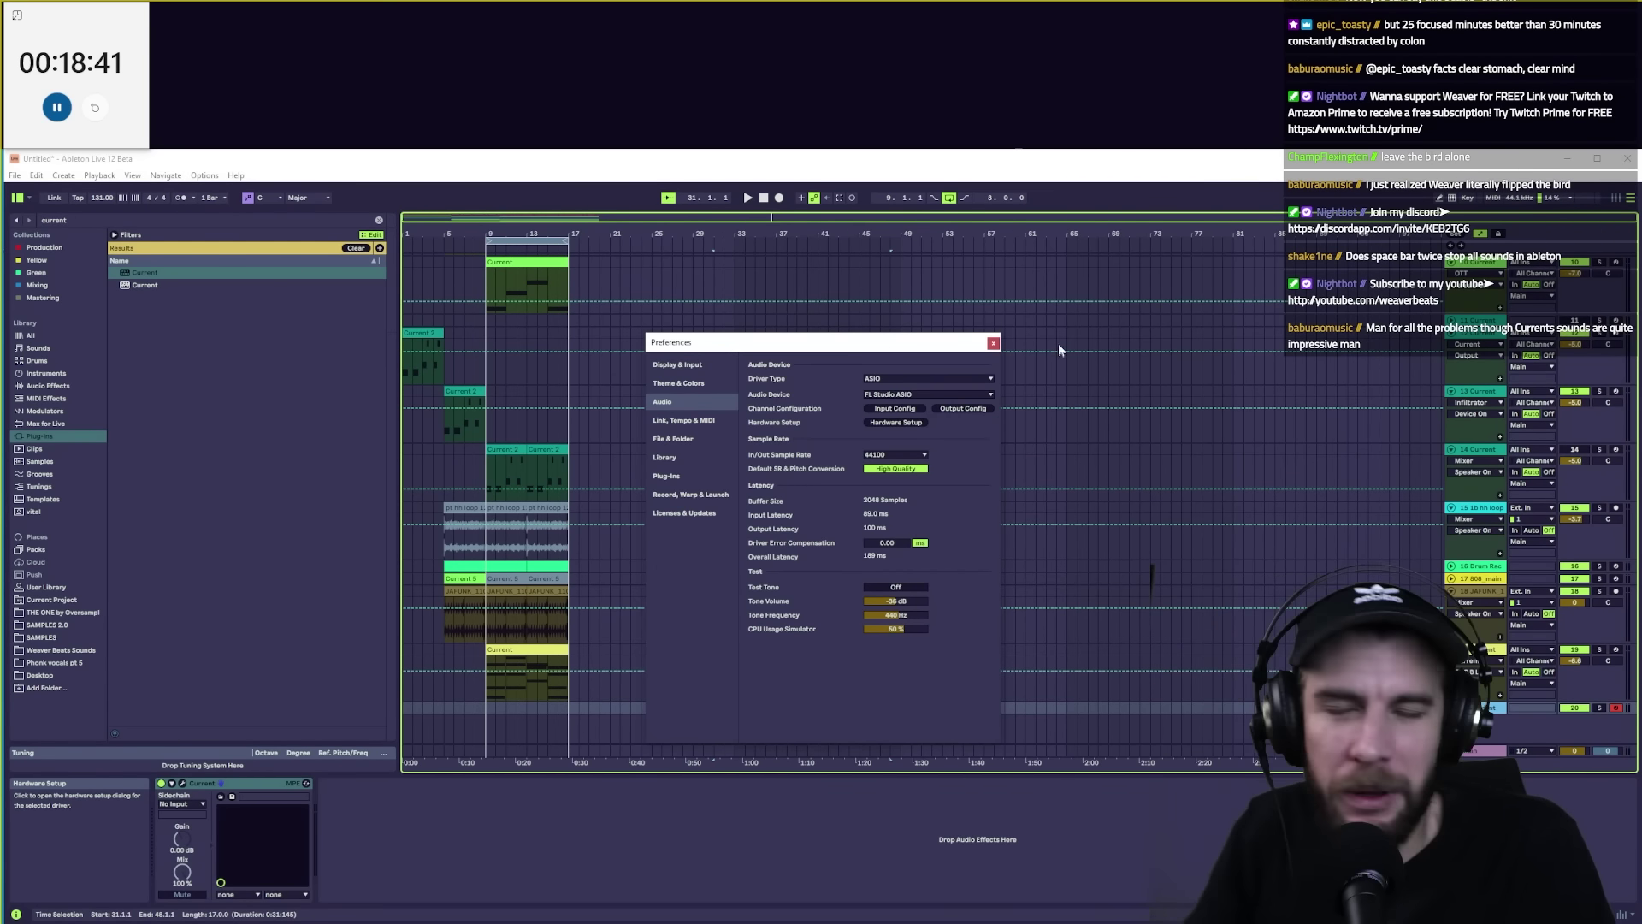
key("Escape")
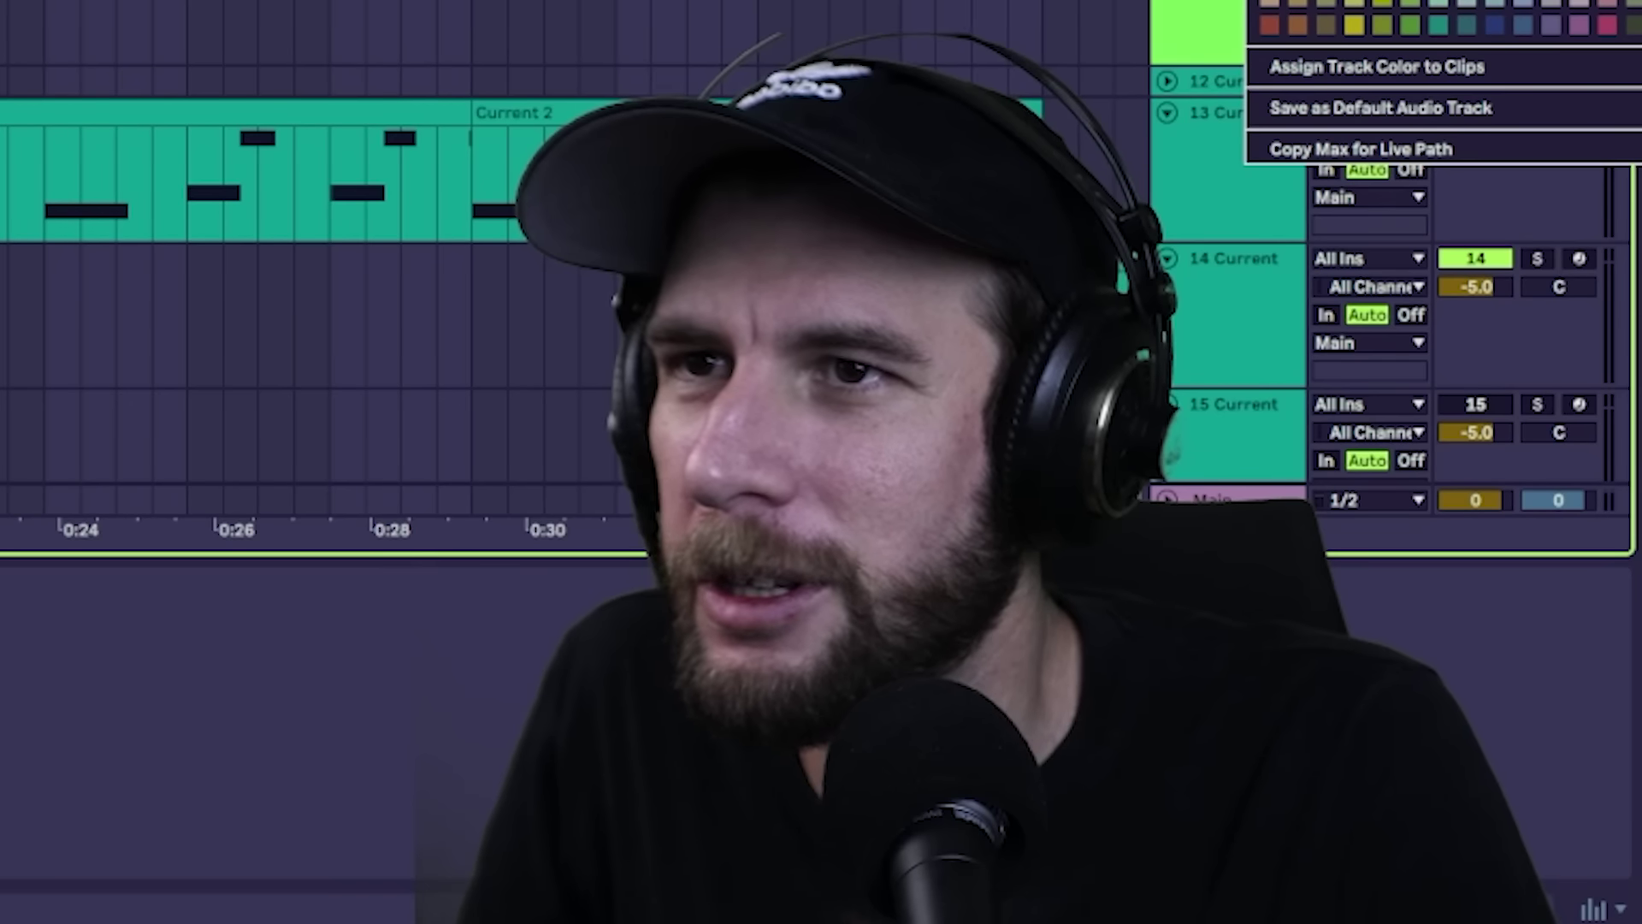
Pick the Transit result from the browser's search results.
key("Escape")
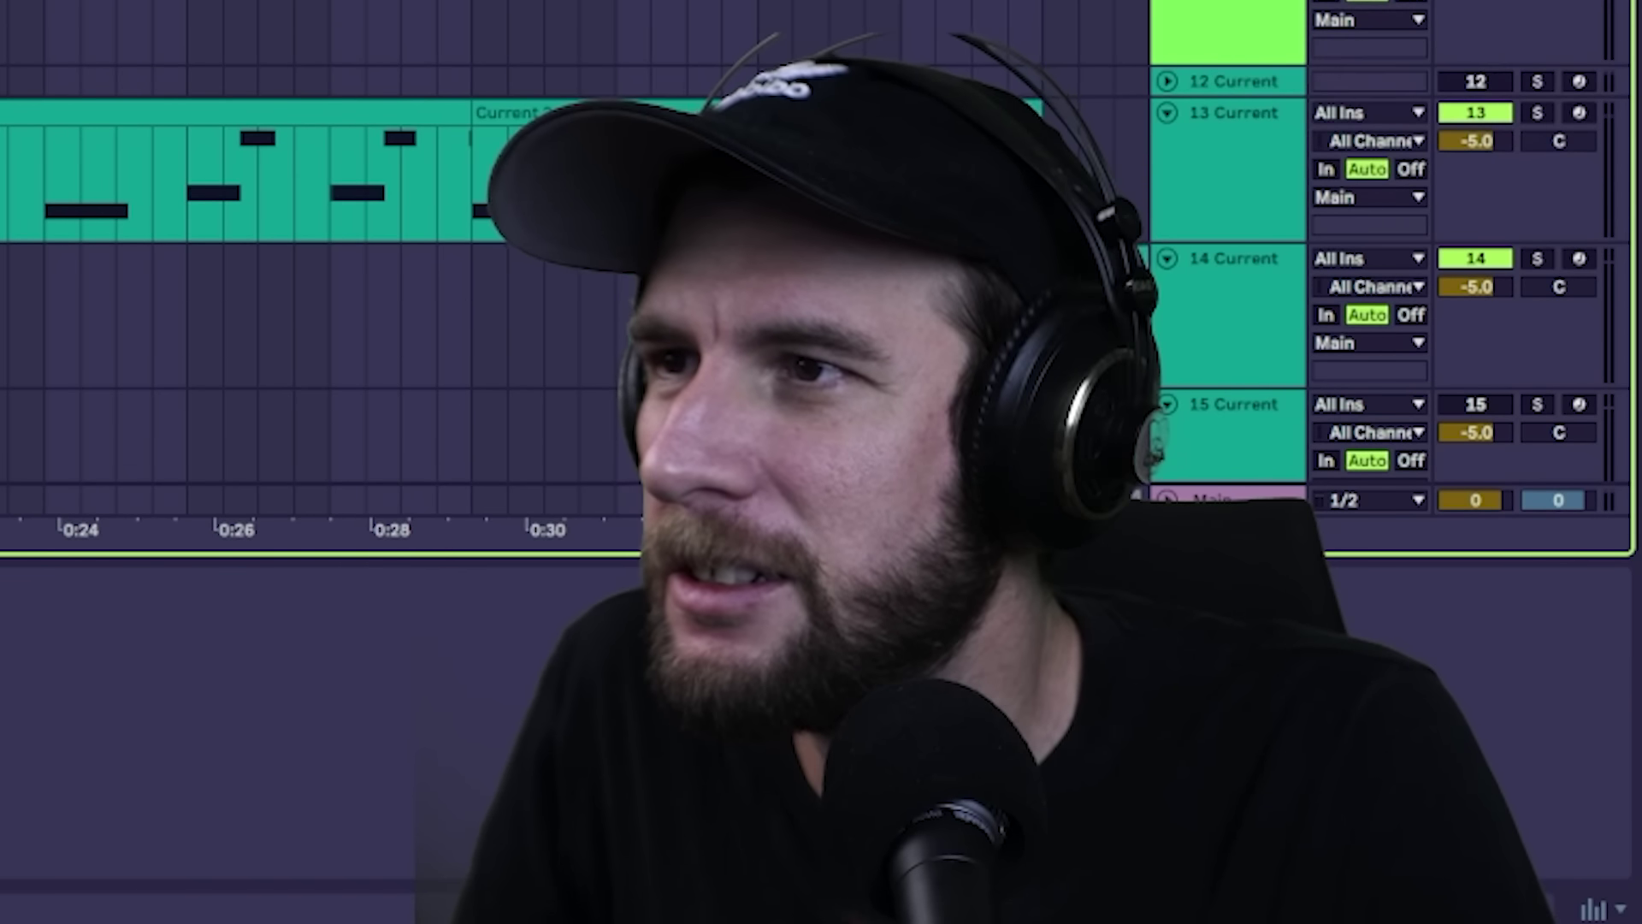
scroll(317, 316, "down", 5)
scroll(317, 316, "up", 6)
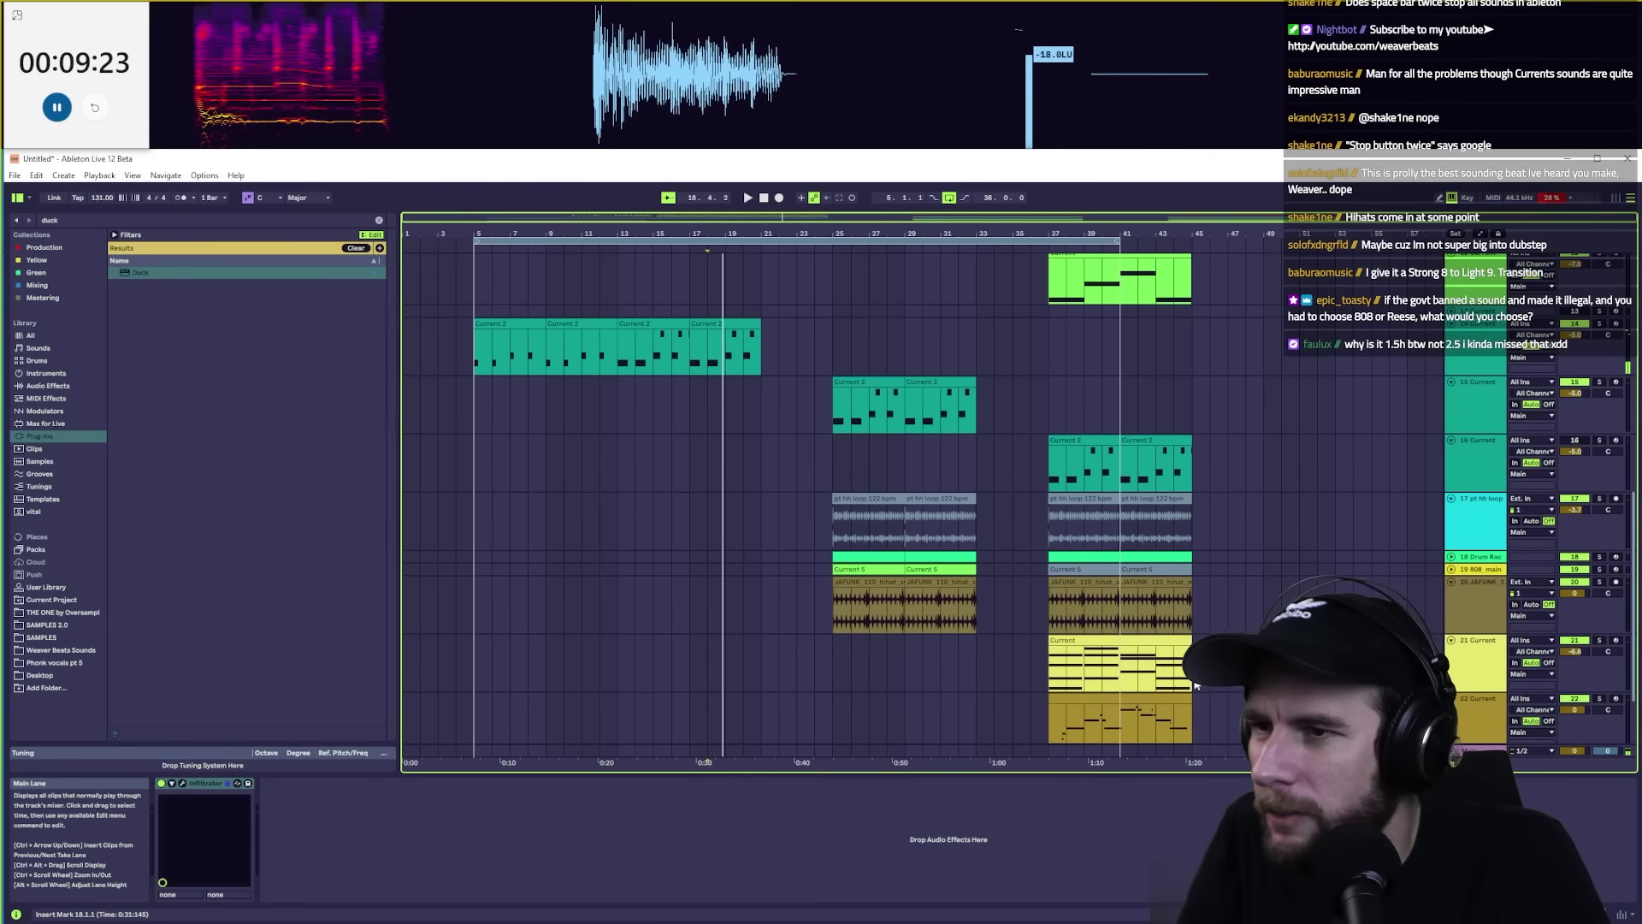
scroll(1189, 621, "down", 3)
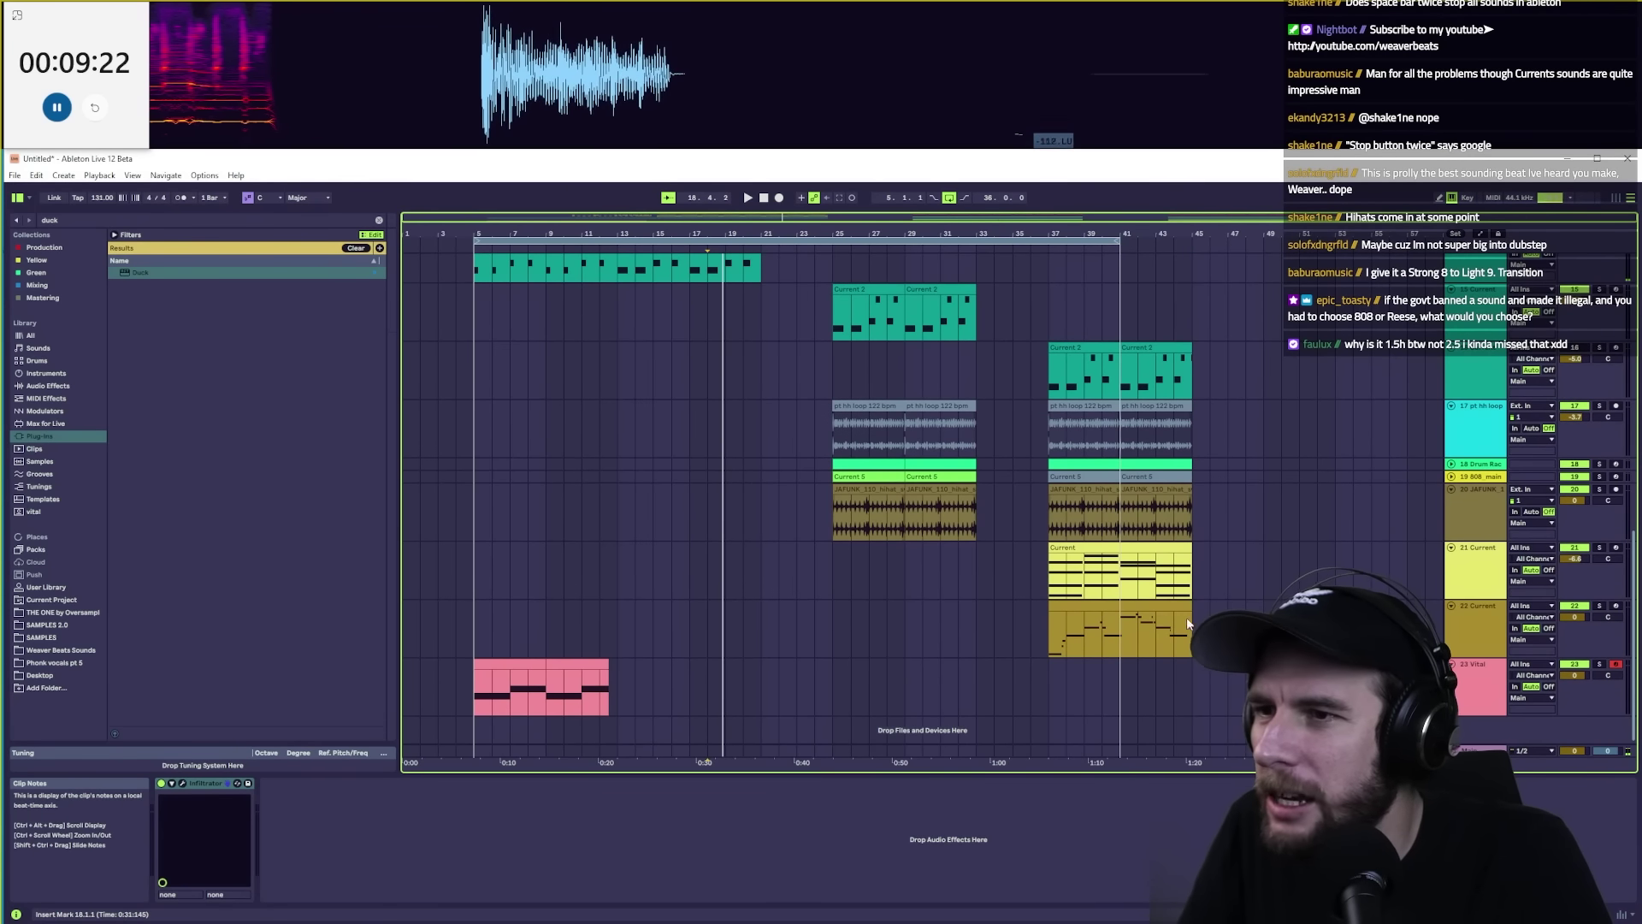
scroll(982, 451, "up", 5)
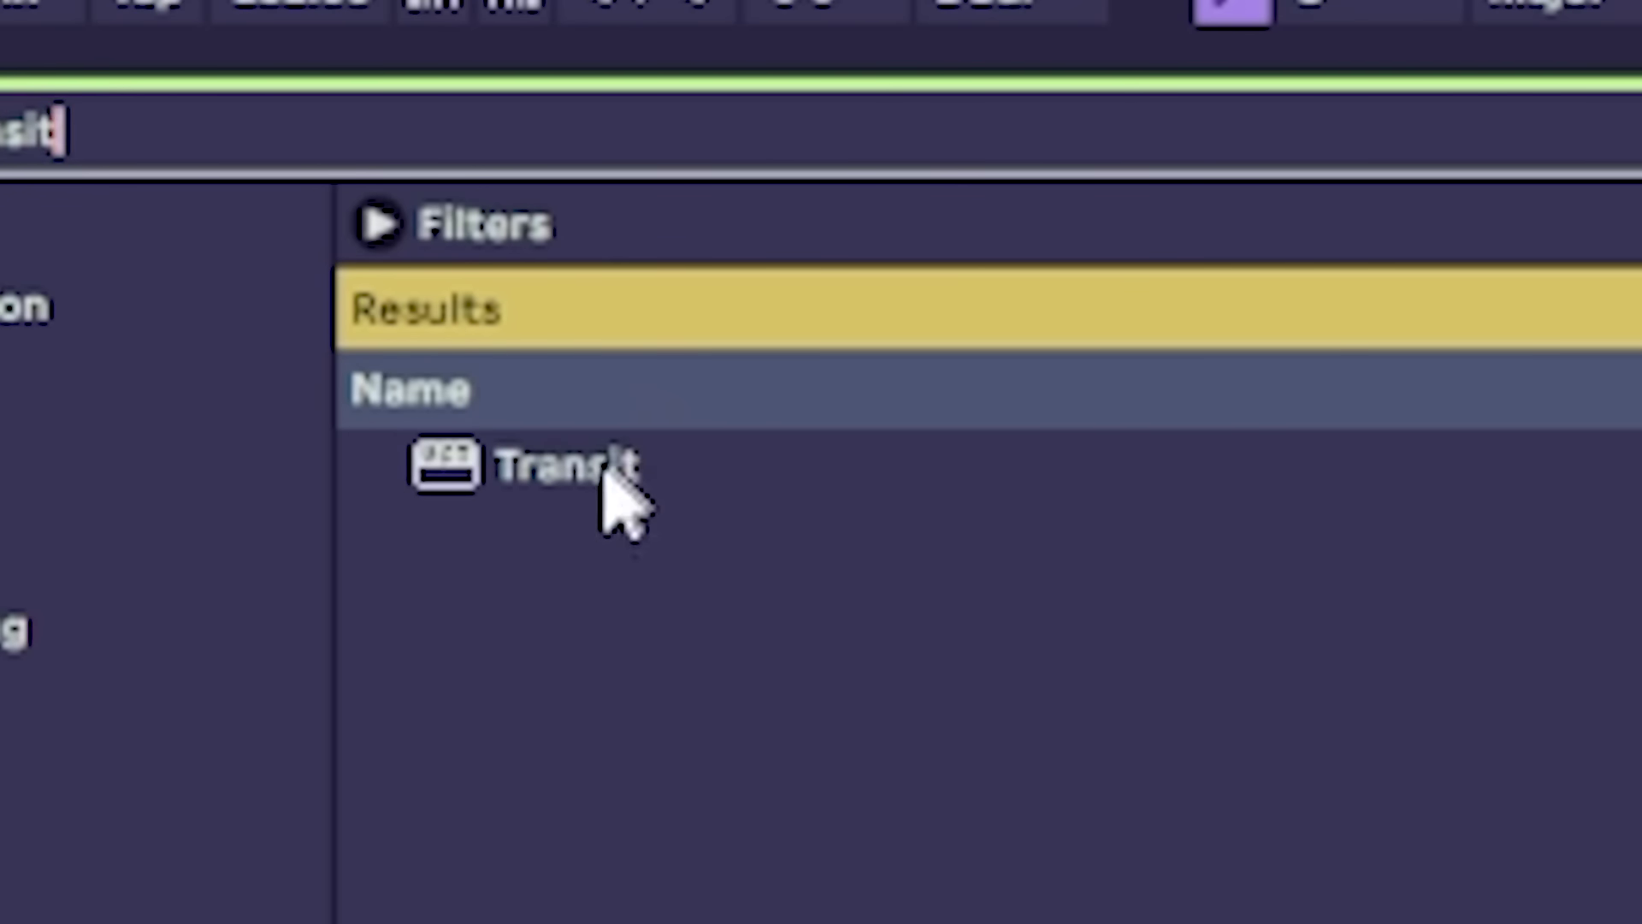
left_click(606, 480)
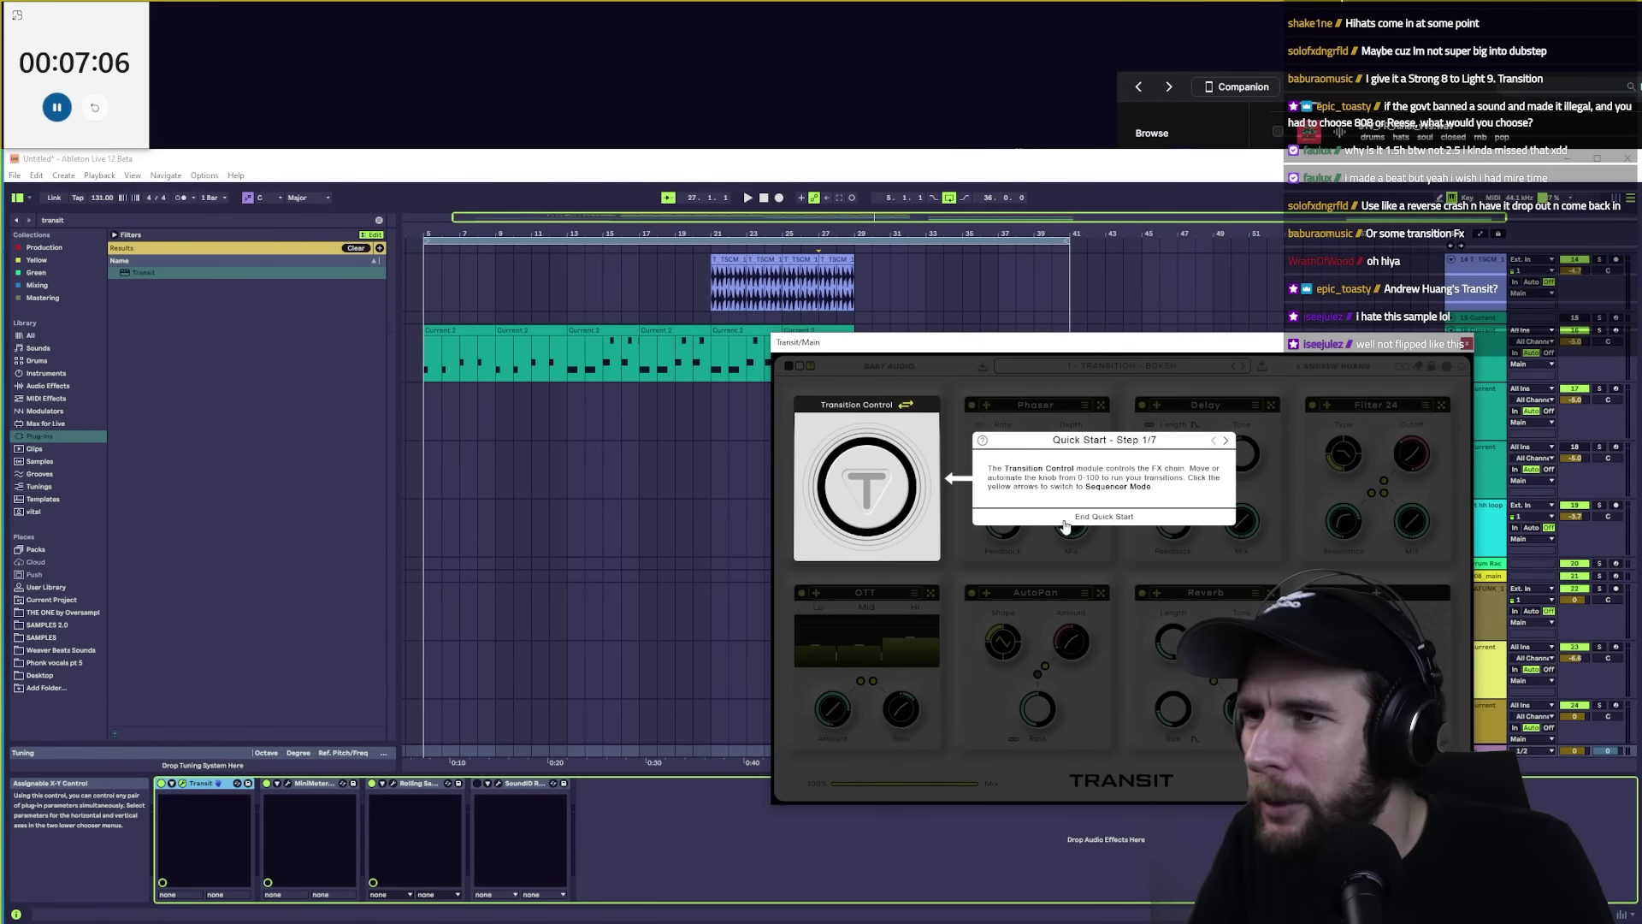
Dismiss Transit's quick-start guide and tip, then load the 2 - GENERATOR - RISER DESIGNER 3 preset.
left_click(1065, 519)
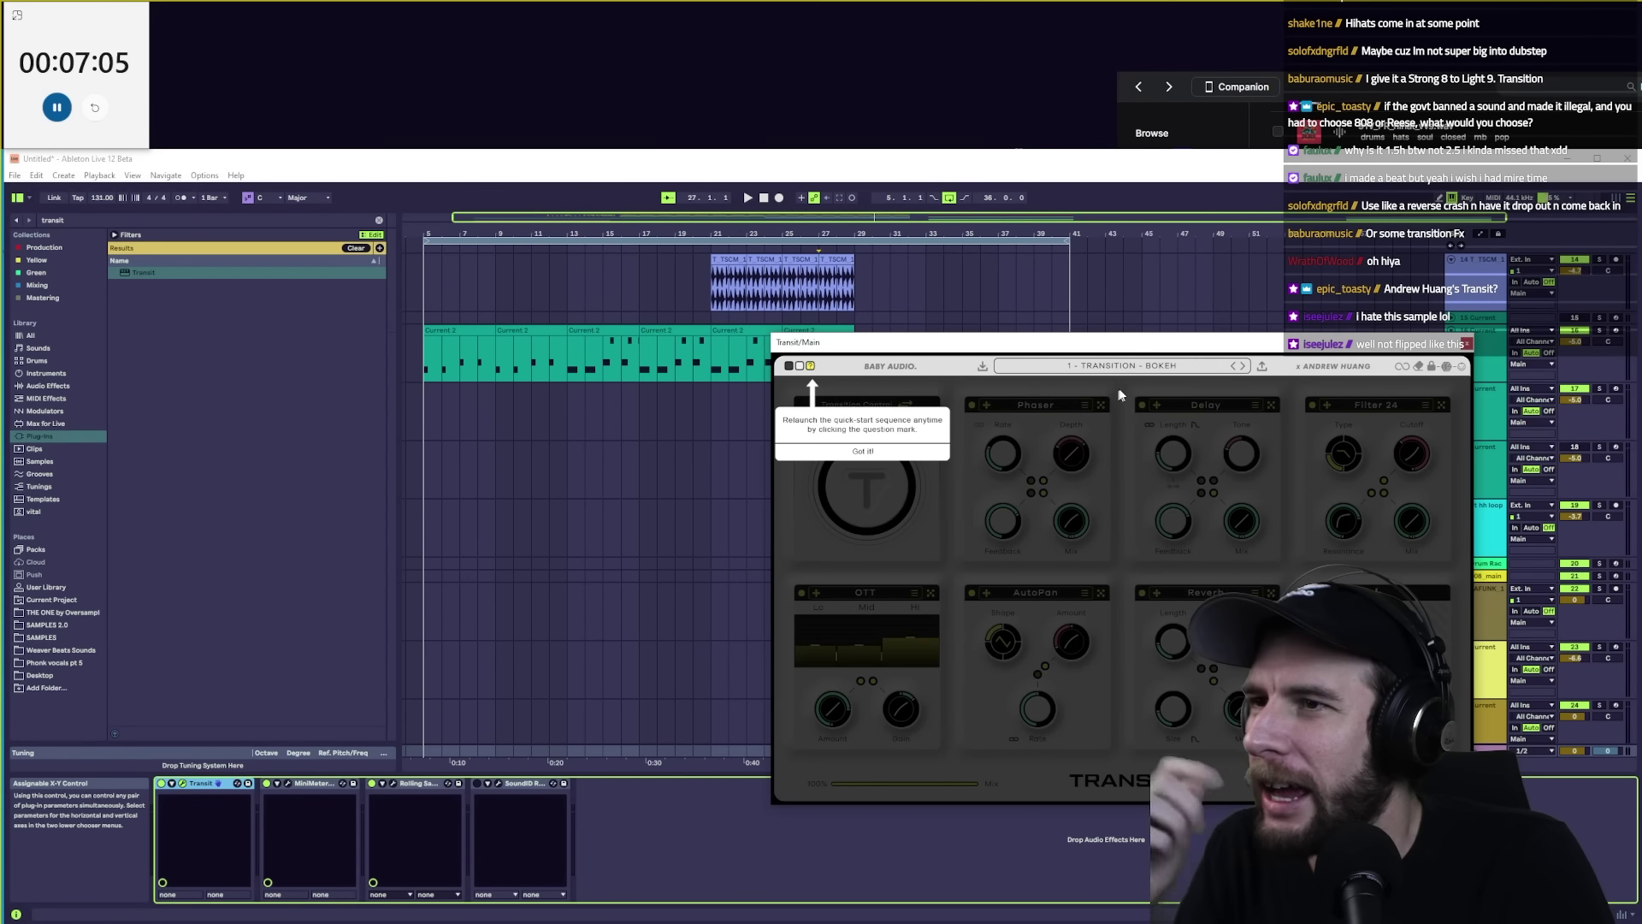
left_click(870, 451)
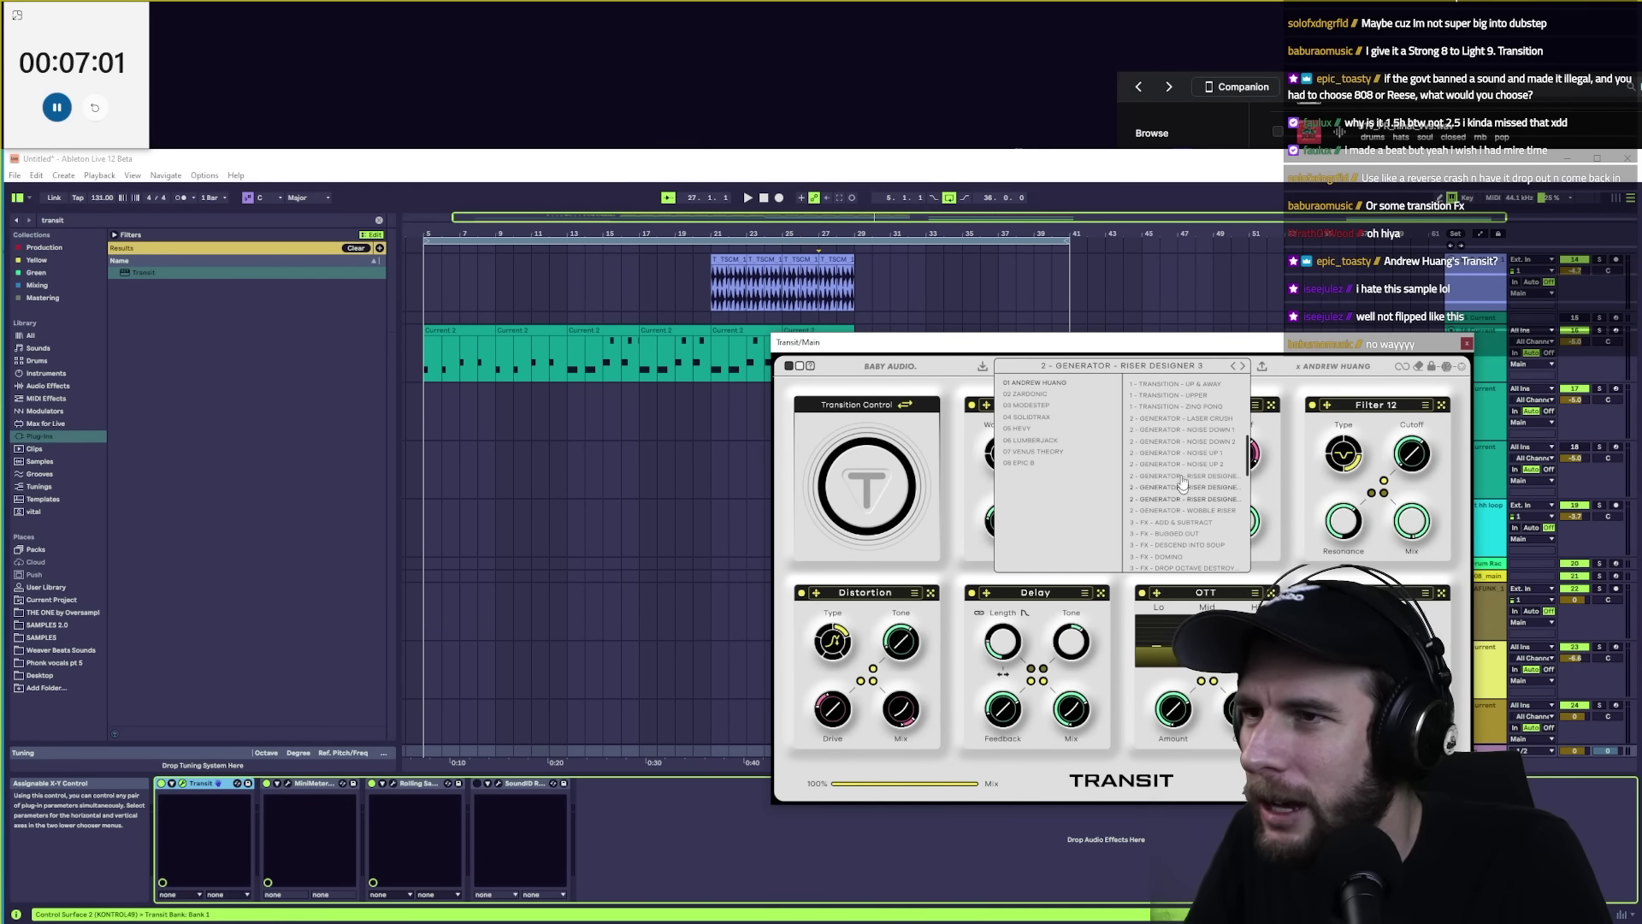
left_click(1168, 453)
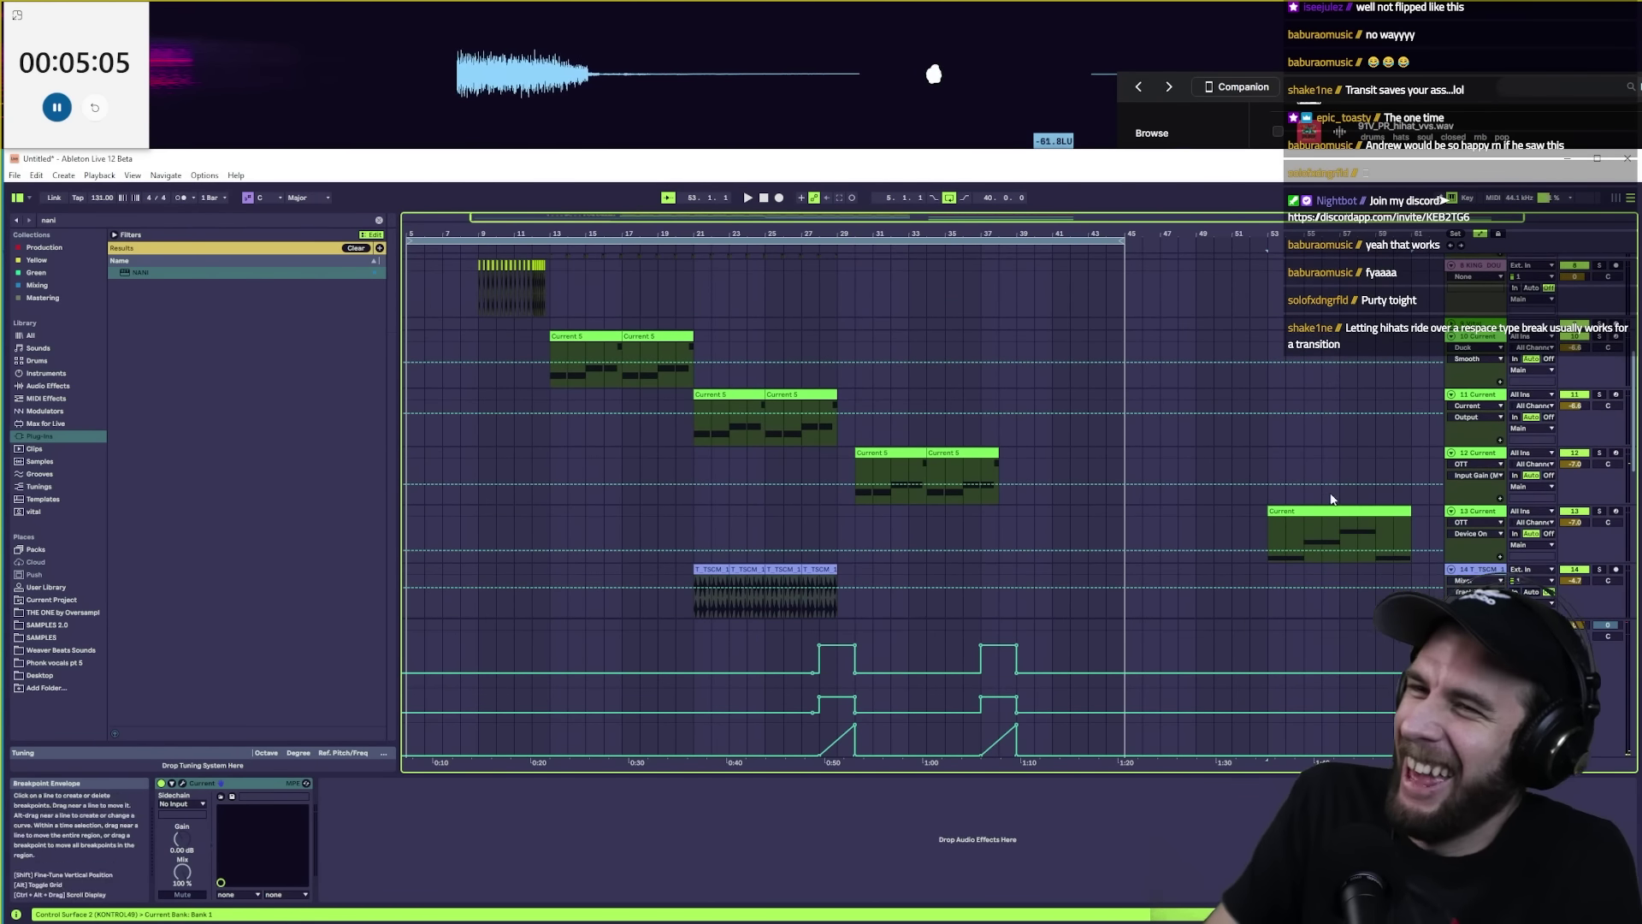
Drag track 13's Current clip to bar 44 and start playback from 1:10.
left_click(1314, 510)
left_click_drag(1299, 511, 1053, 515)
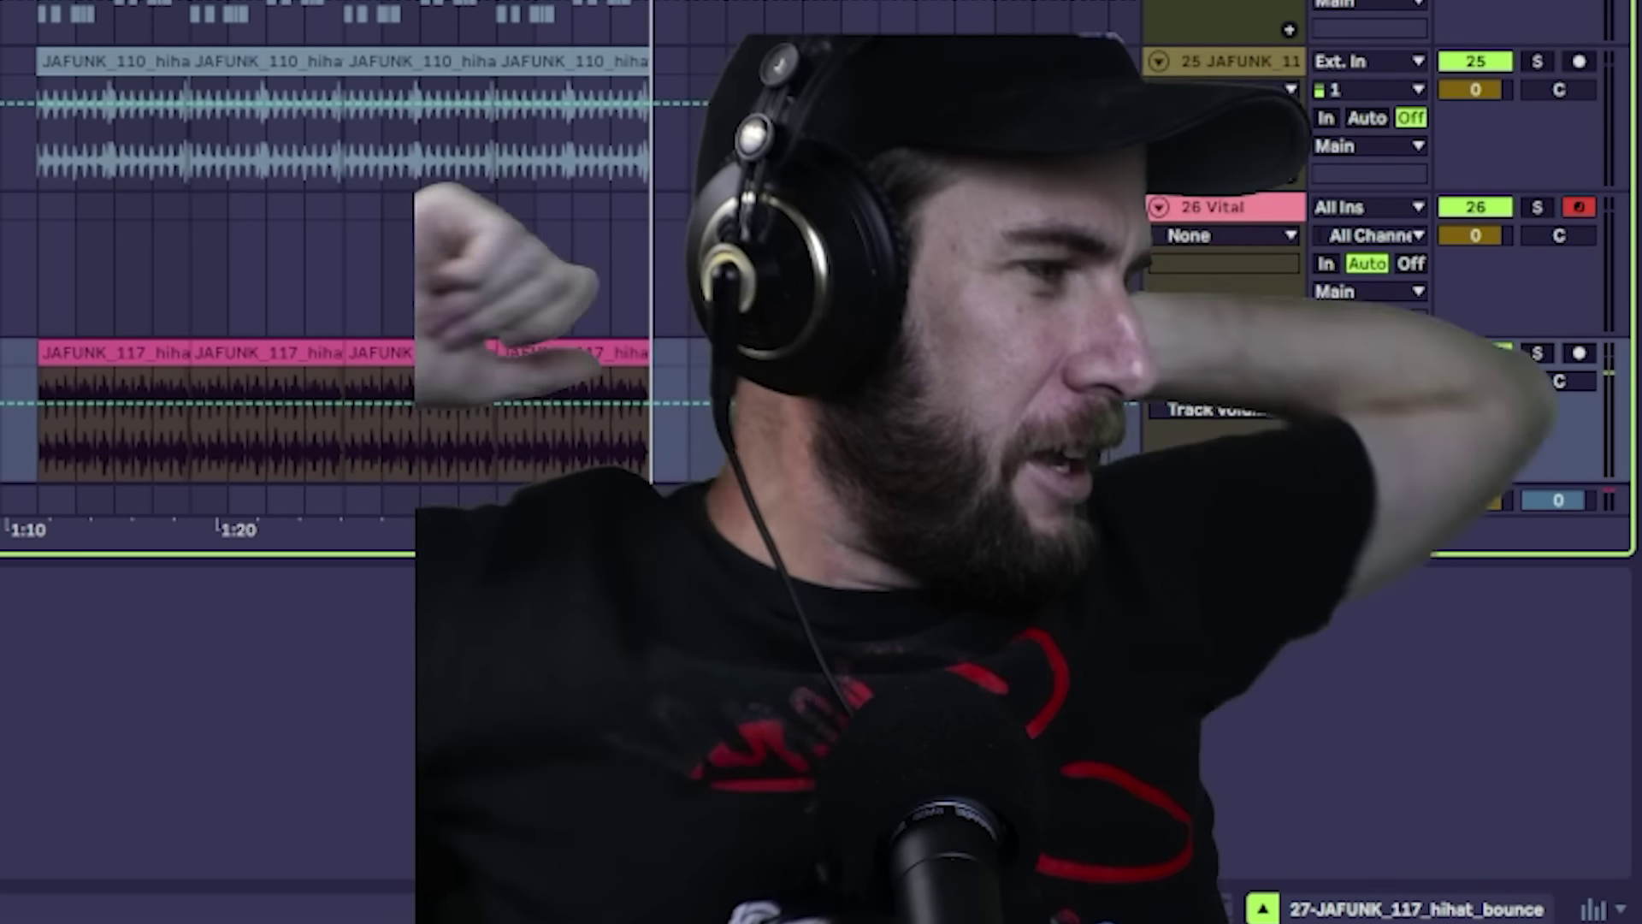
scroll(65, 169, "down", 2)
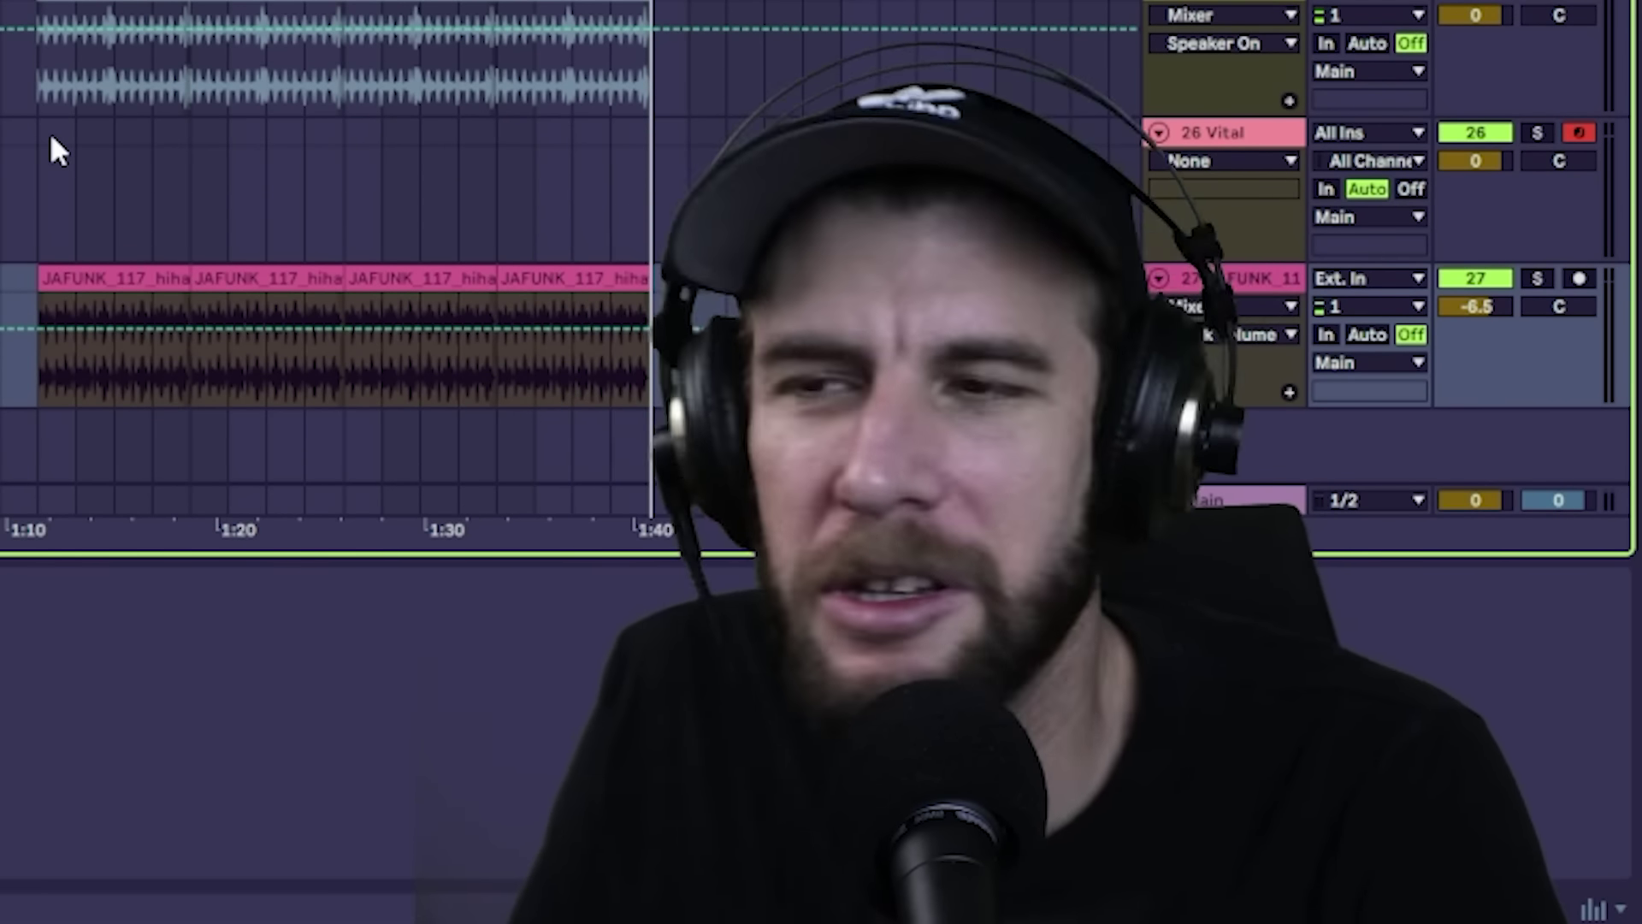
left_click(44, 165)
key("space")
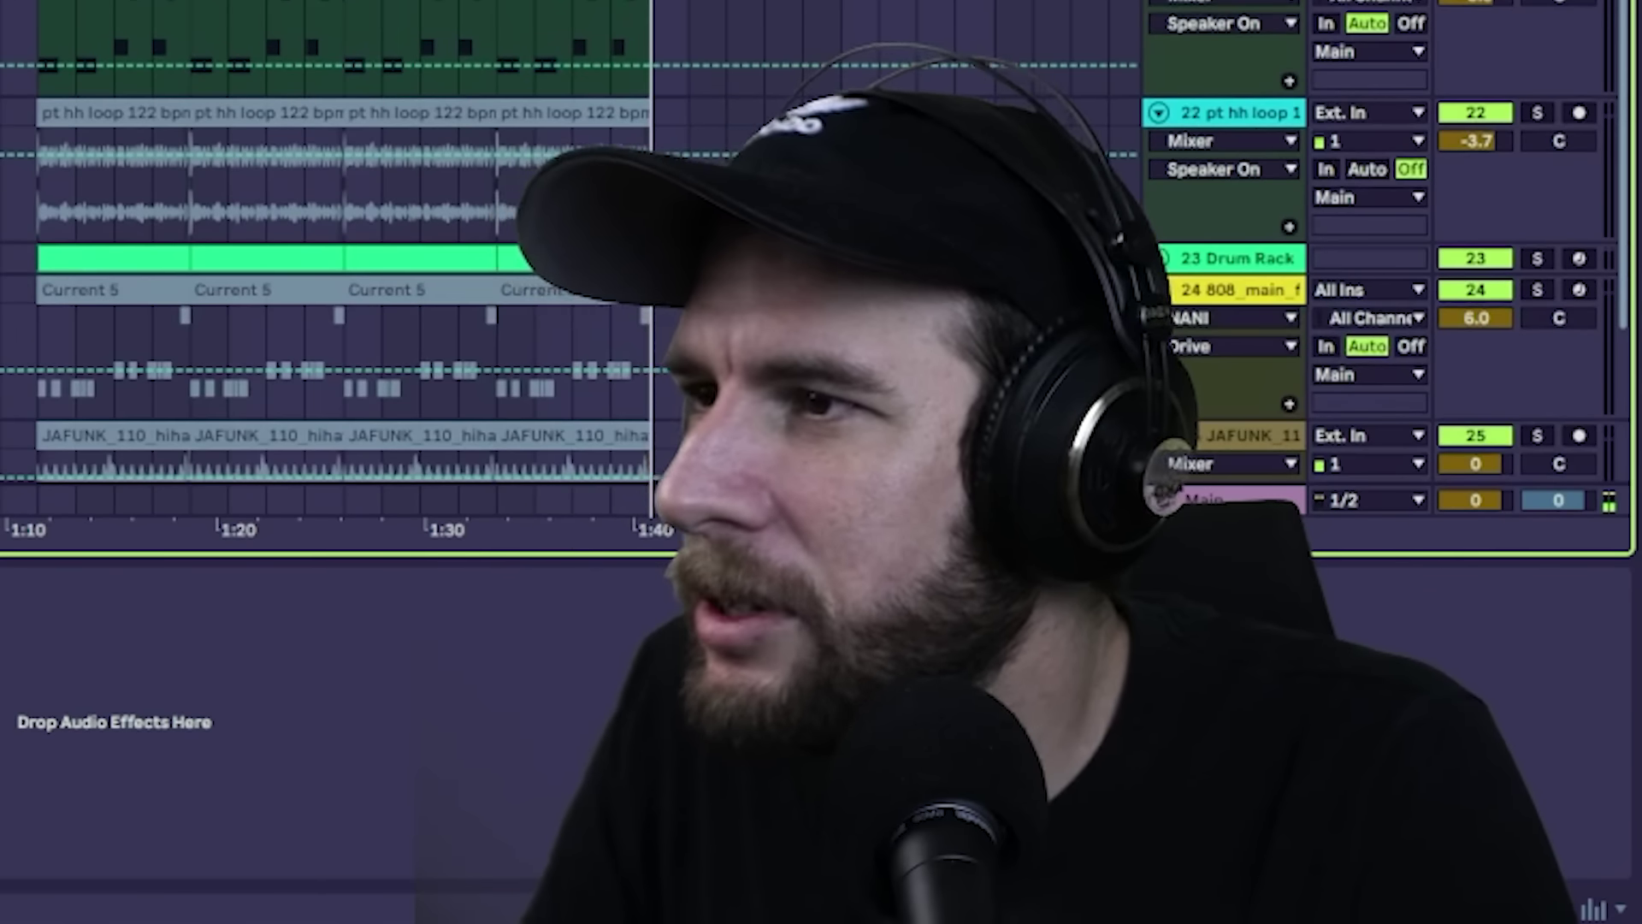
scroll(7, 121, "down", 5)
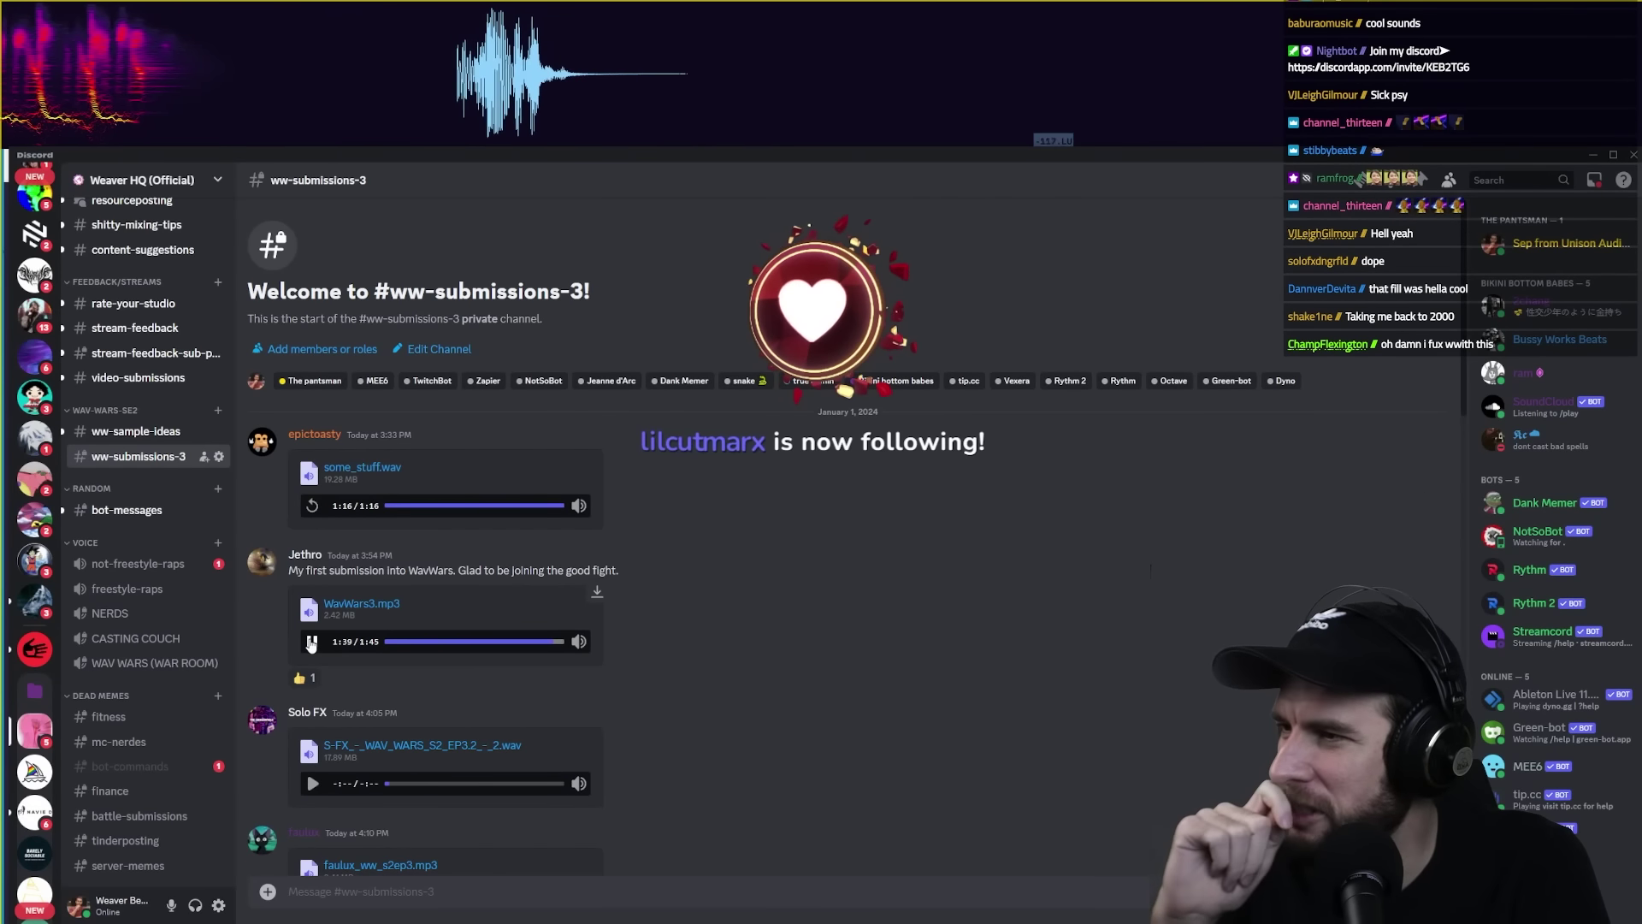
Pause WavWars3.mp3, then play the S-FX submission, skipping ahead to 0:55.
left_click(310, 644)
scroll(310, 643, "down", 3)
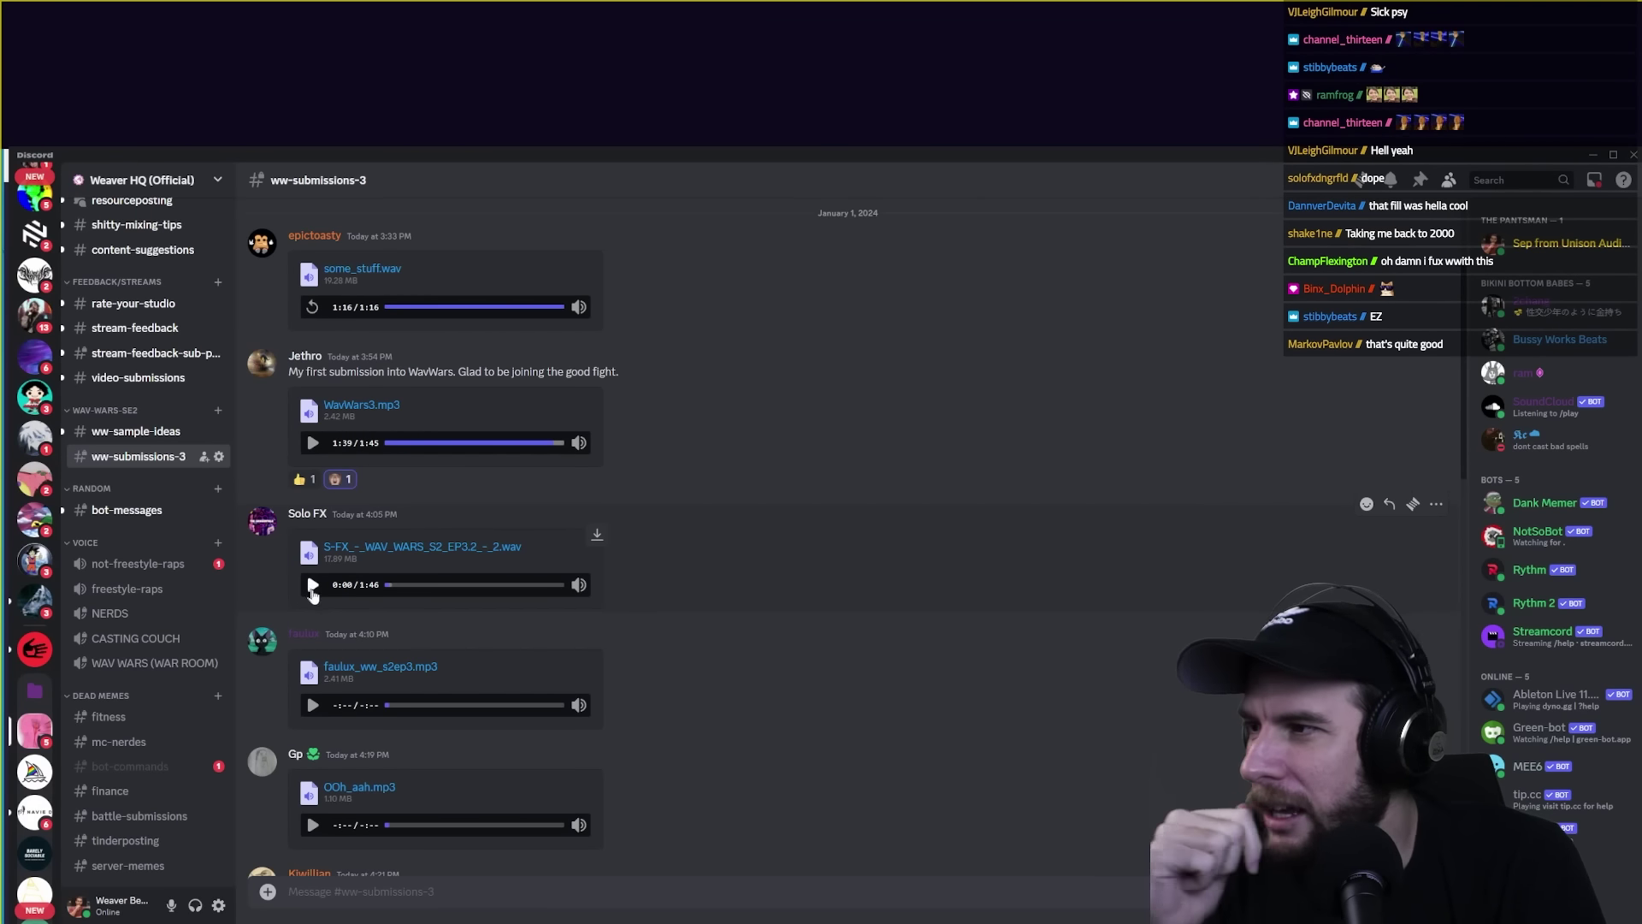
left_click(313, 586)
left_click(390, 586)
left_click(477, 585)
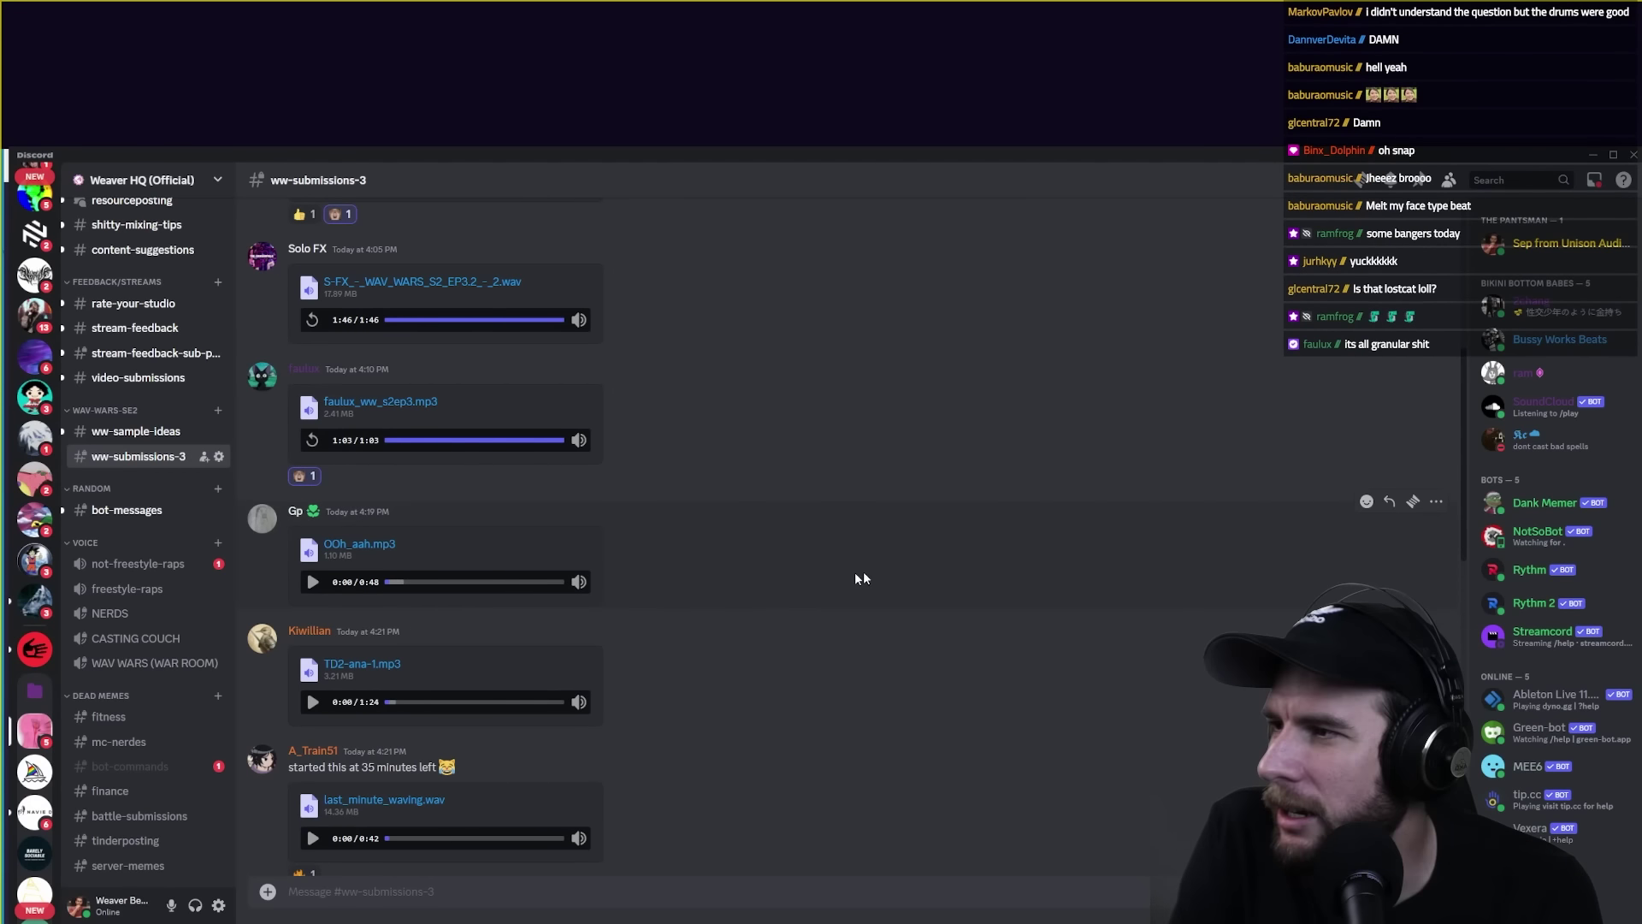
Play the OOh_aah.mp3 attachment through to its 0:48 end.
left_click(313, 582)
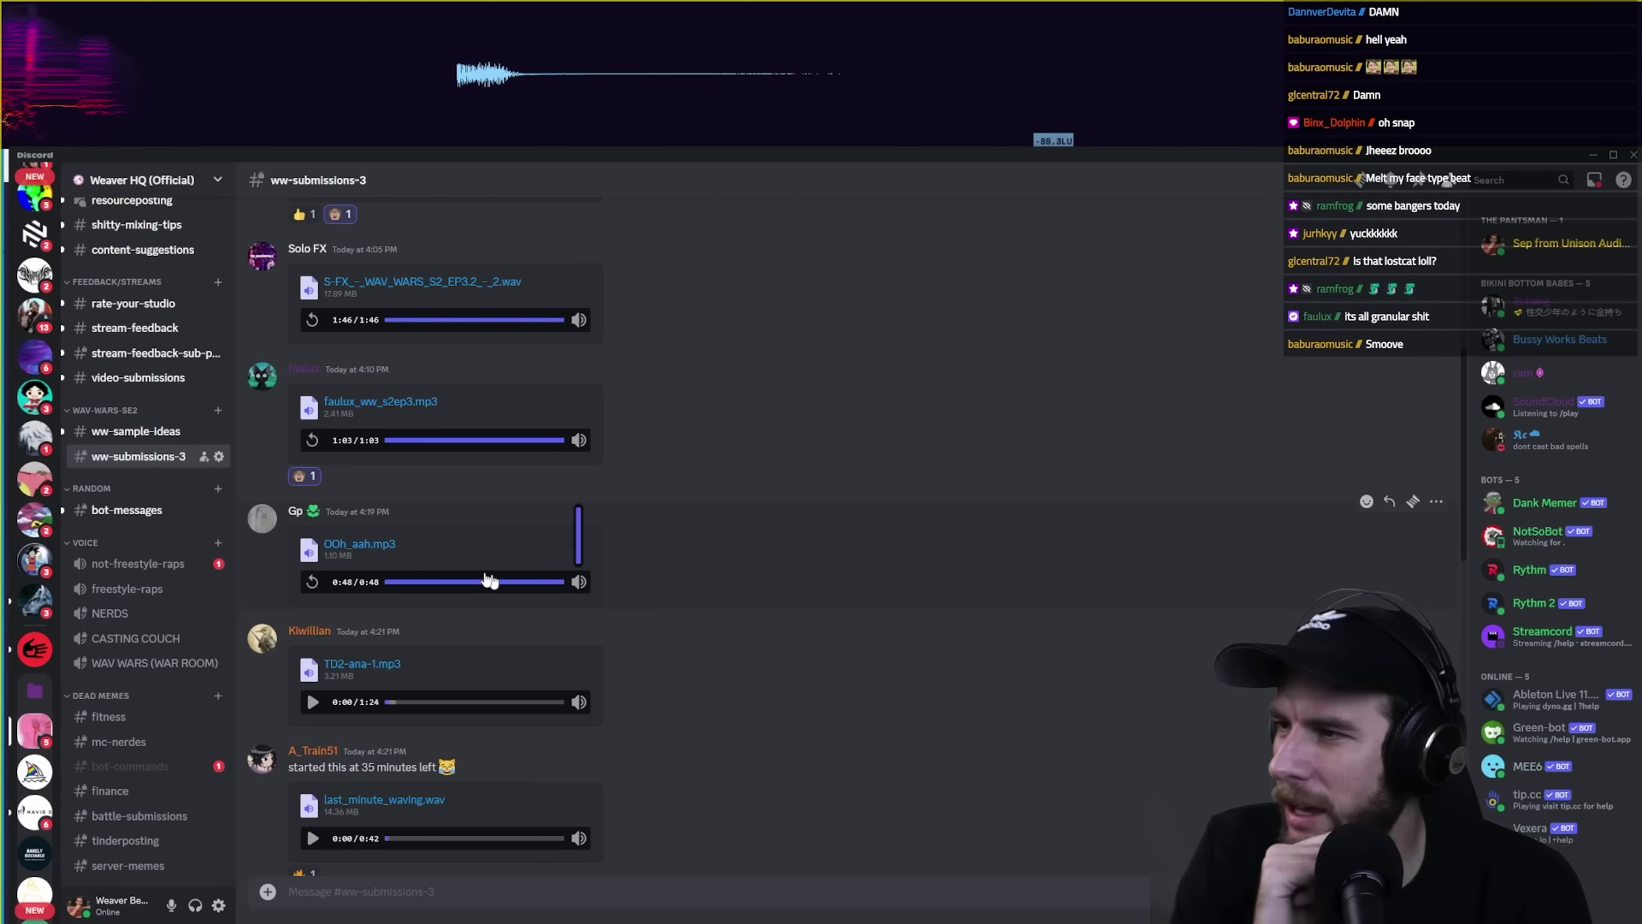
Play TD2-ana-1.mp3 through to 1:24 and add an emoji reaction to its post.
scroll(493, 591, "down", 2)
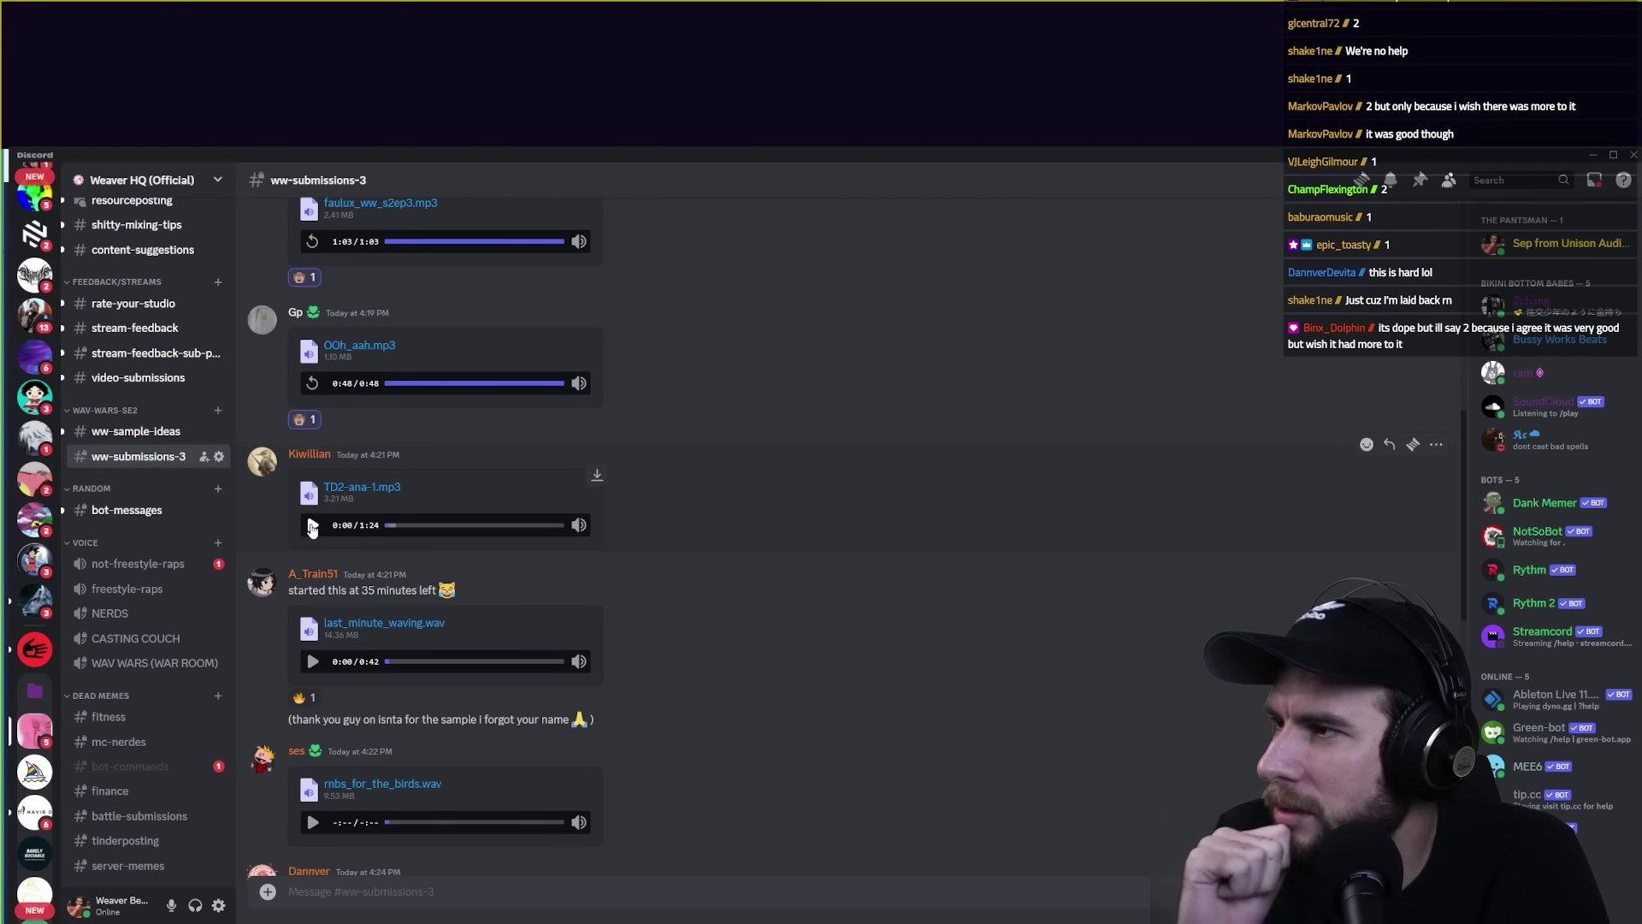
scroll(320, 527, "down", 5)
scroll(320, 527, "up", 6)
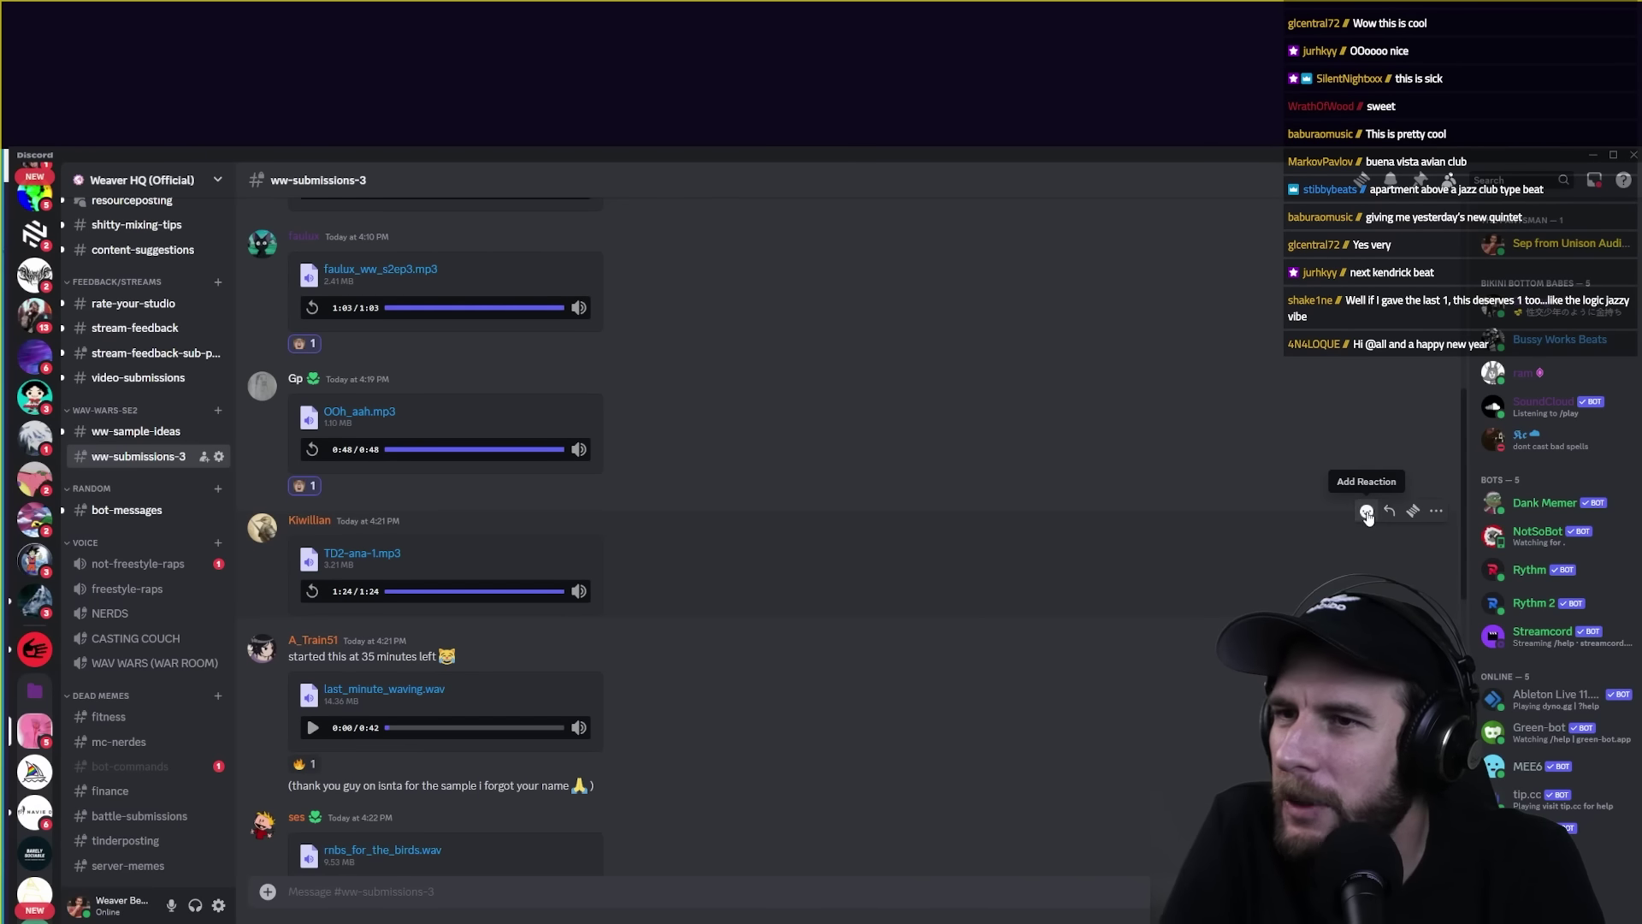
left_click(1367, 511)
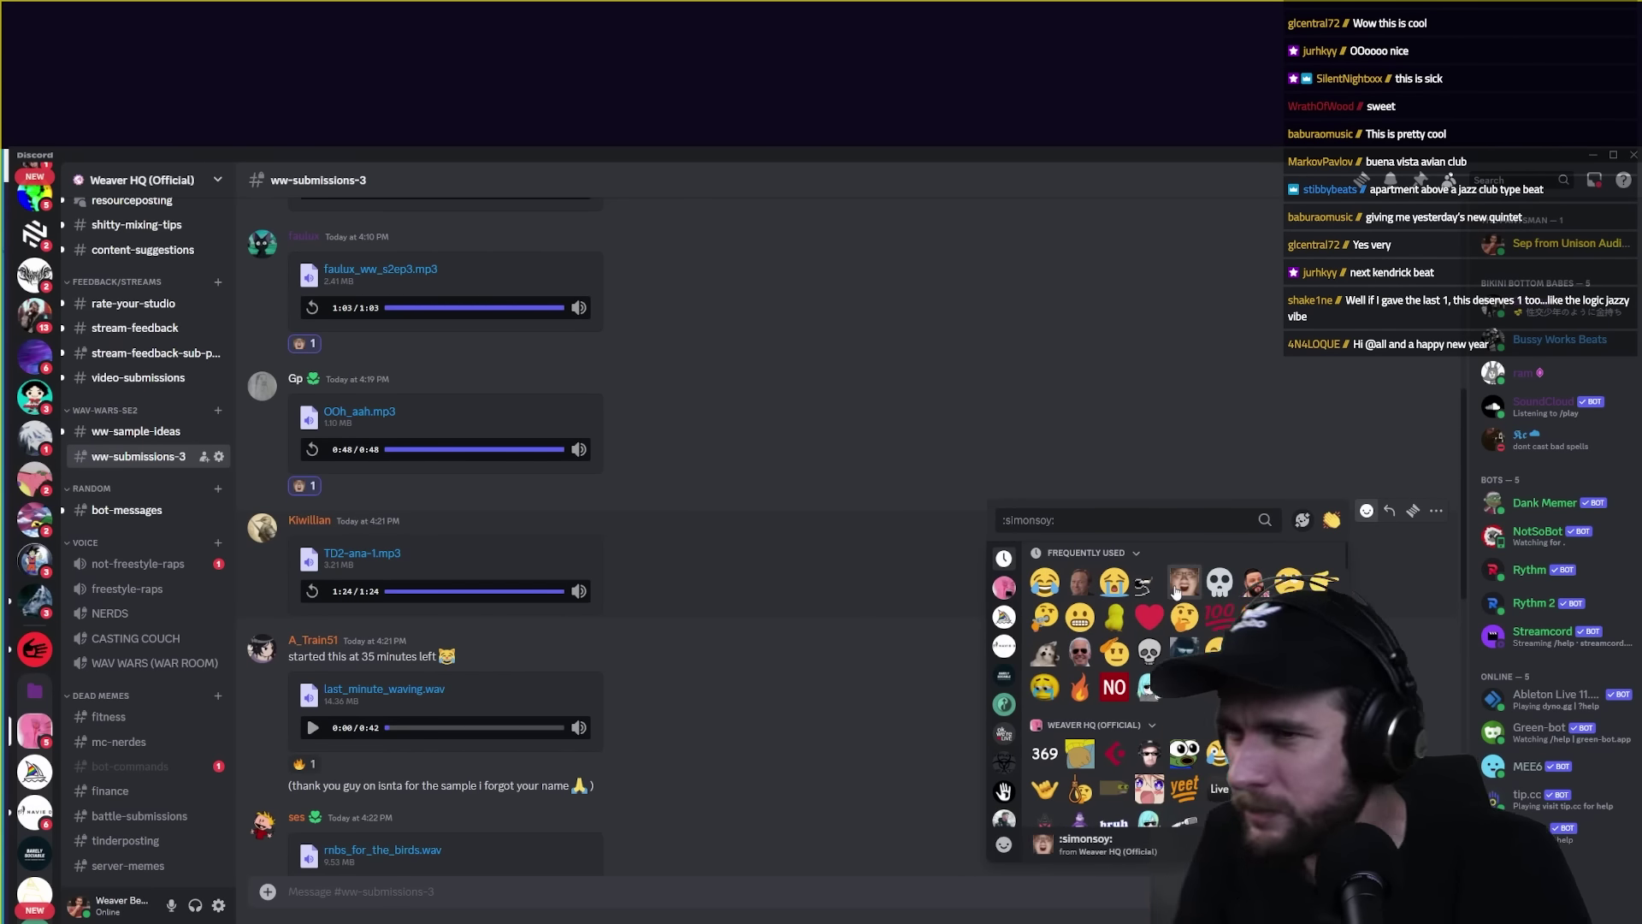
left_click(1189, 578)
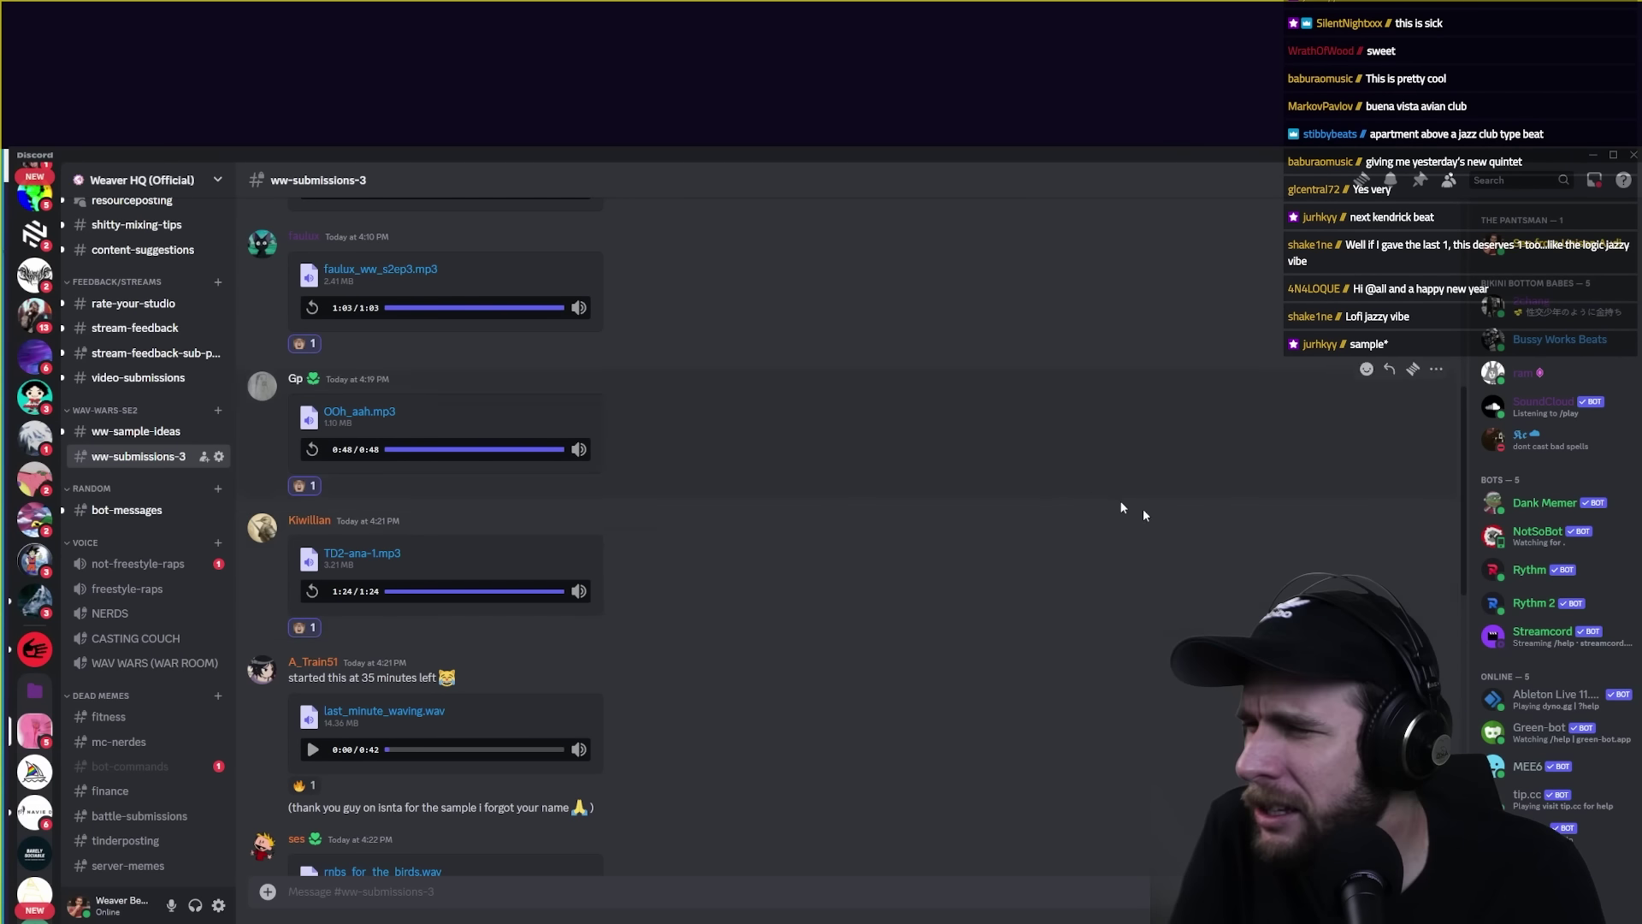
Play last_minute_waving.wav in ww-submissions-3 through to its end at 0:42.
scroll(638, 454, "down", 5)
scroll(639, 454, "up", 3)
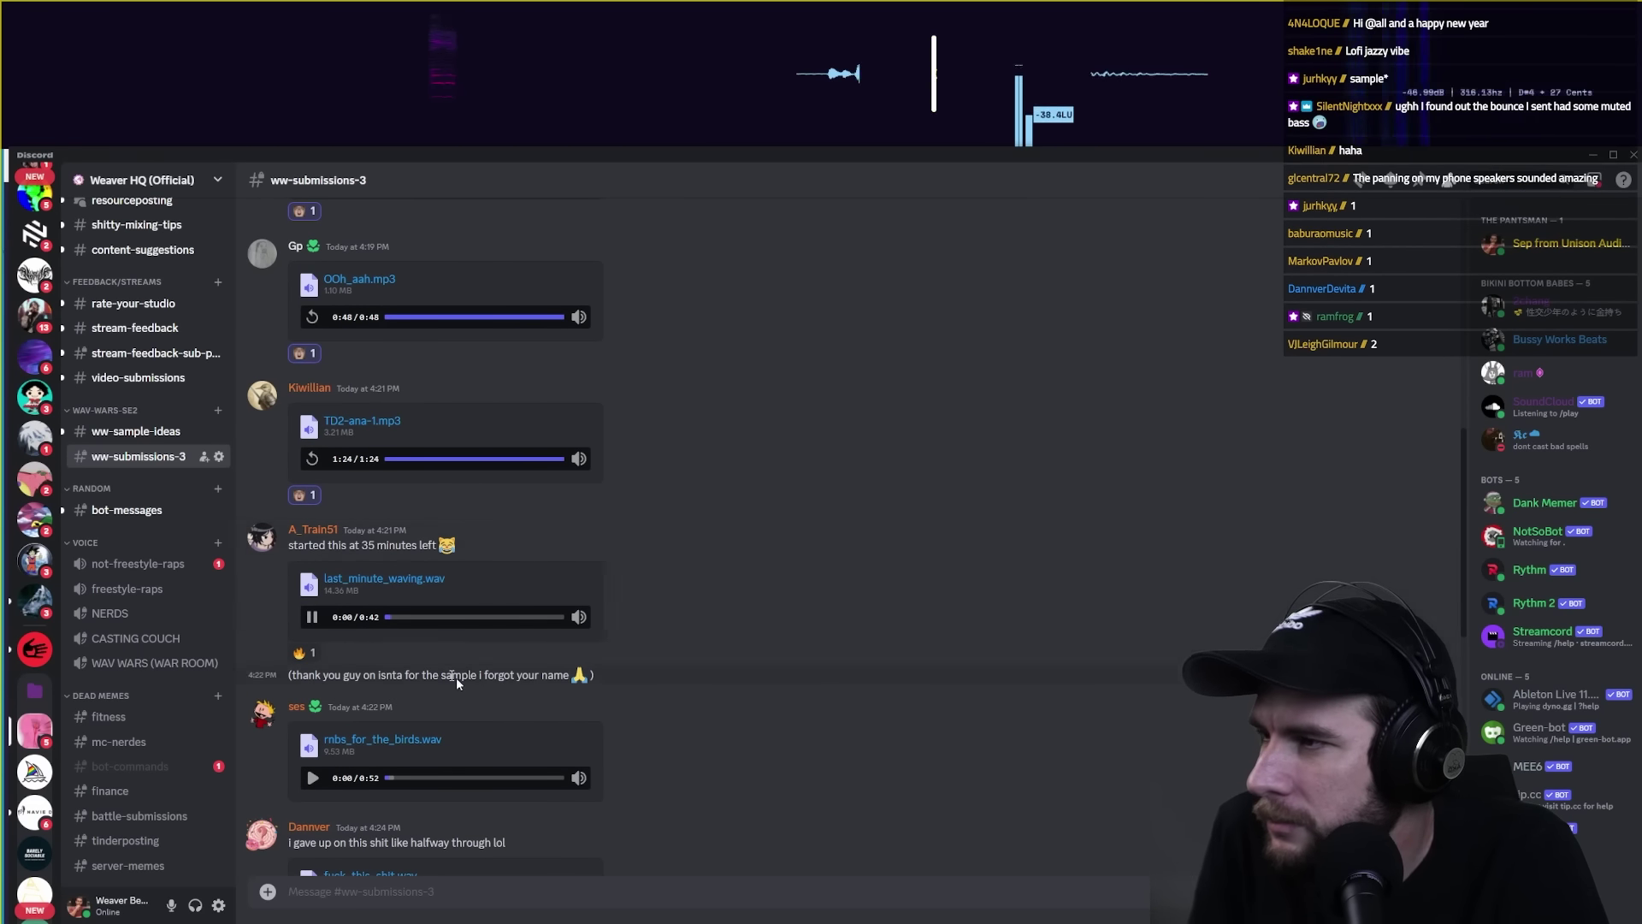
left_click(313, 616)
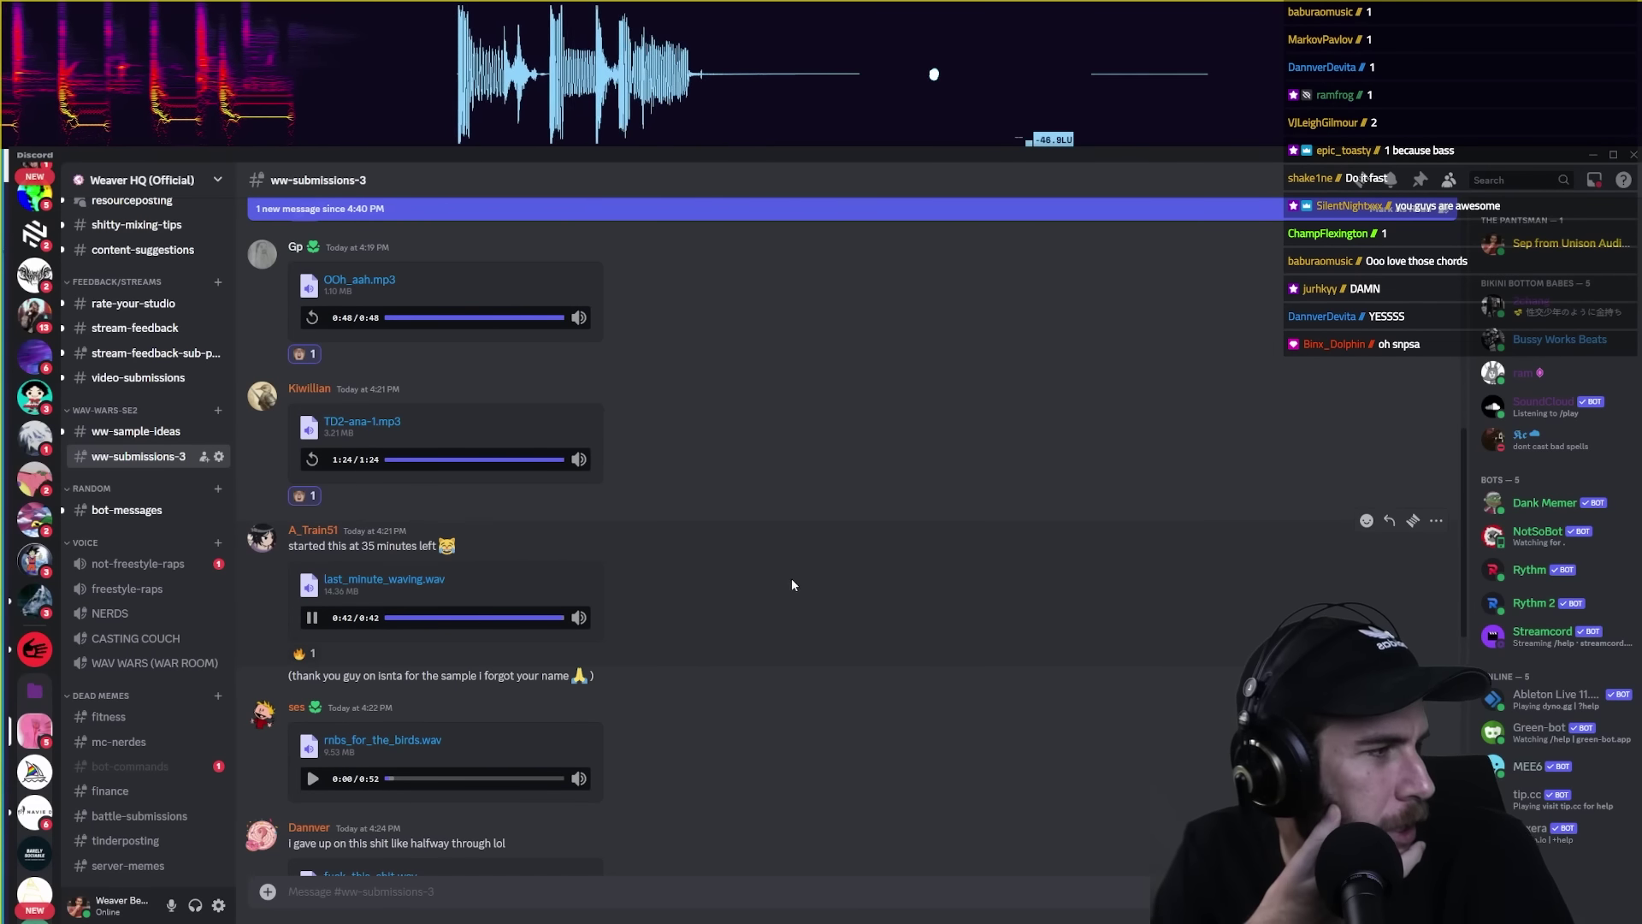
React to last_minute_waving.wav from the quick row, then play rnbs_for_the_birds.wav to 0:52.
right_click(899, 544)
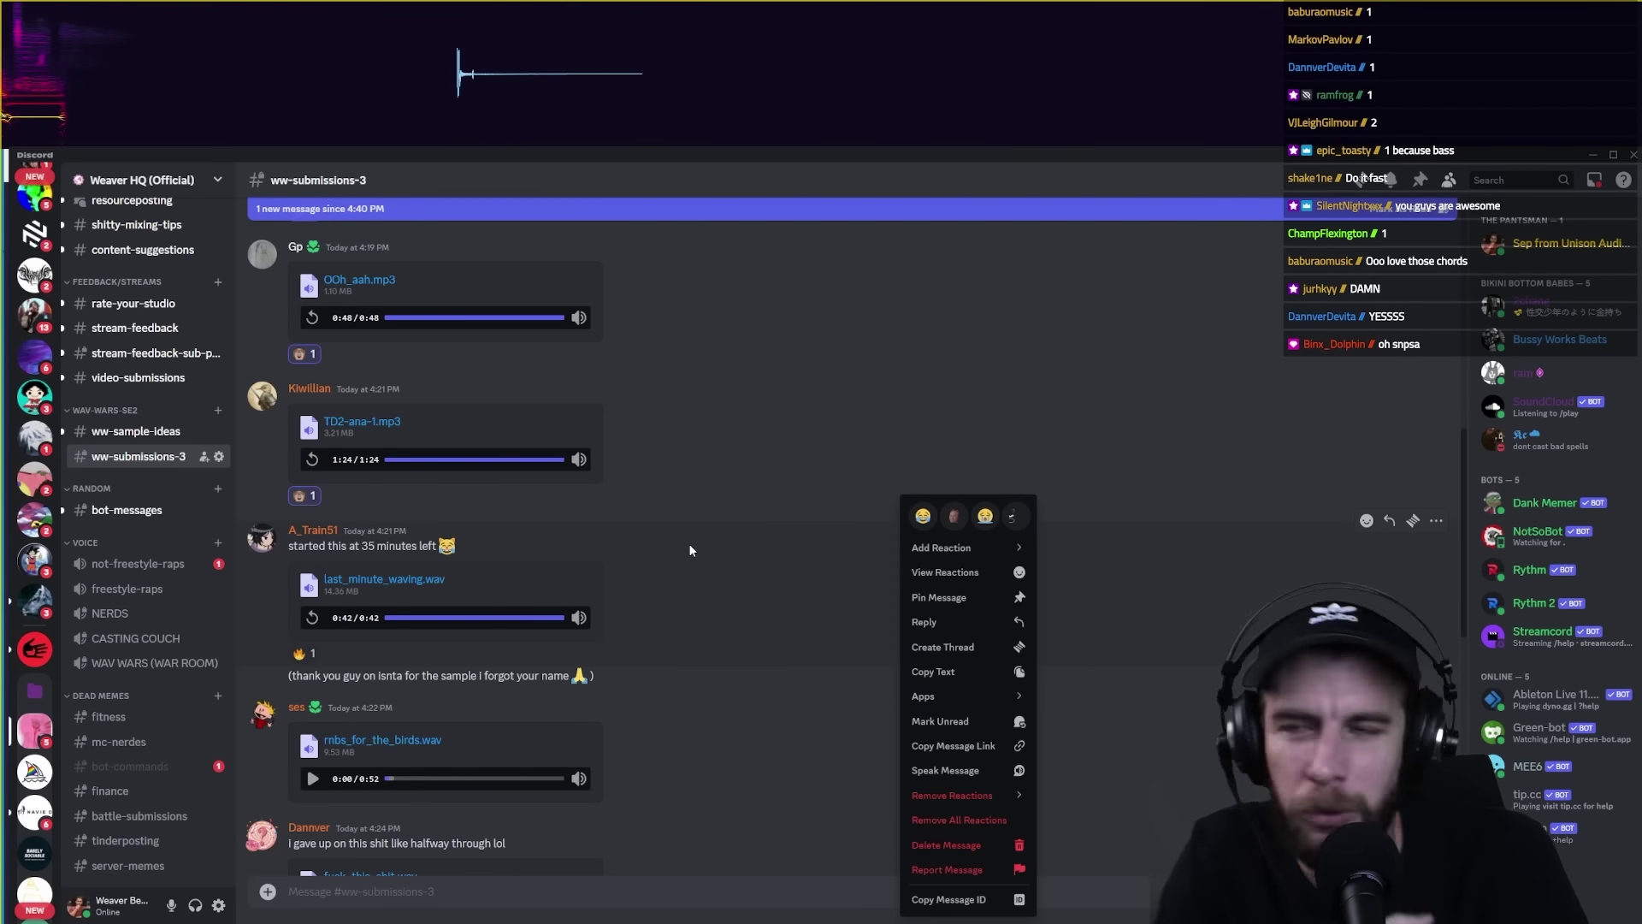
left_click(954, 515)
scroll(324, 717, "down", 2)
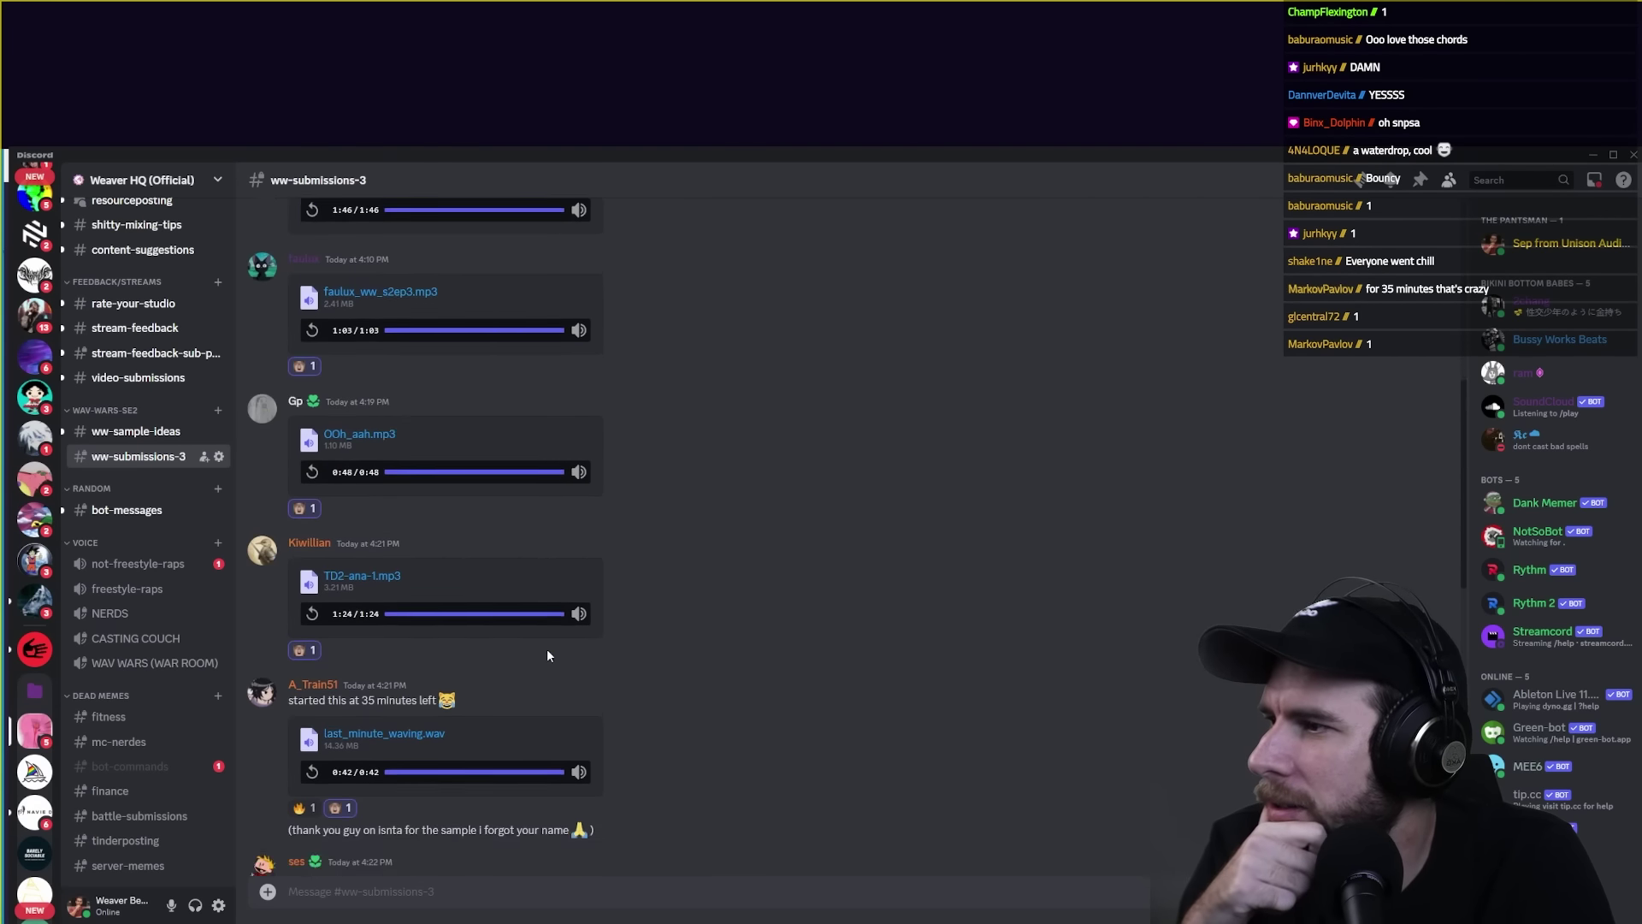
left_click(486, 648)
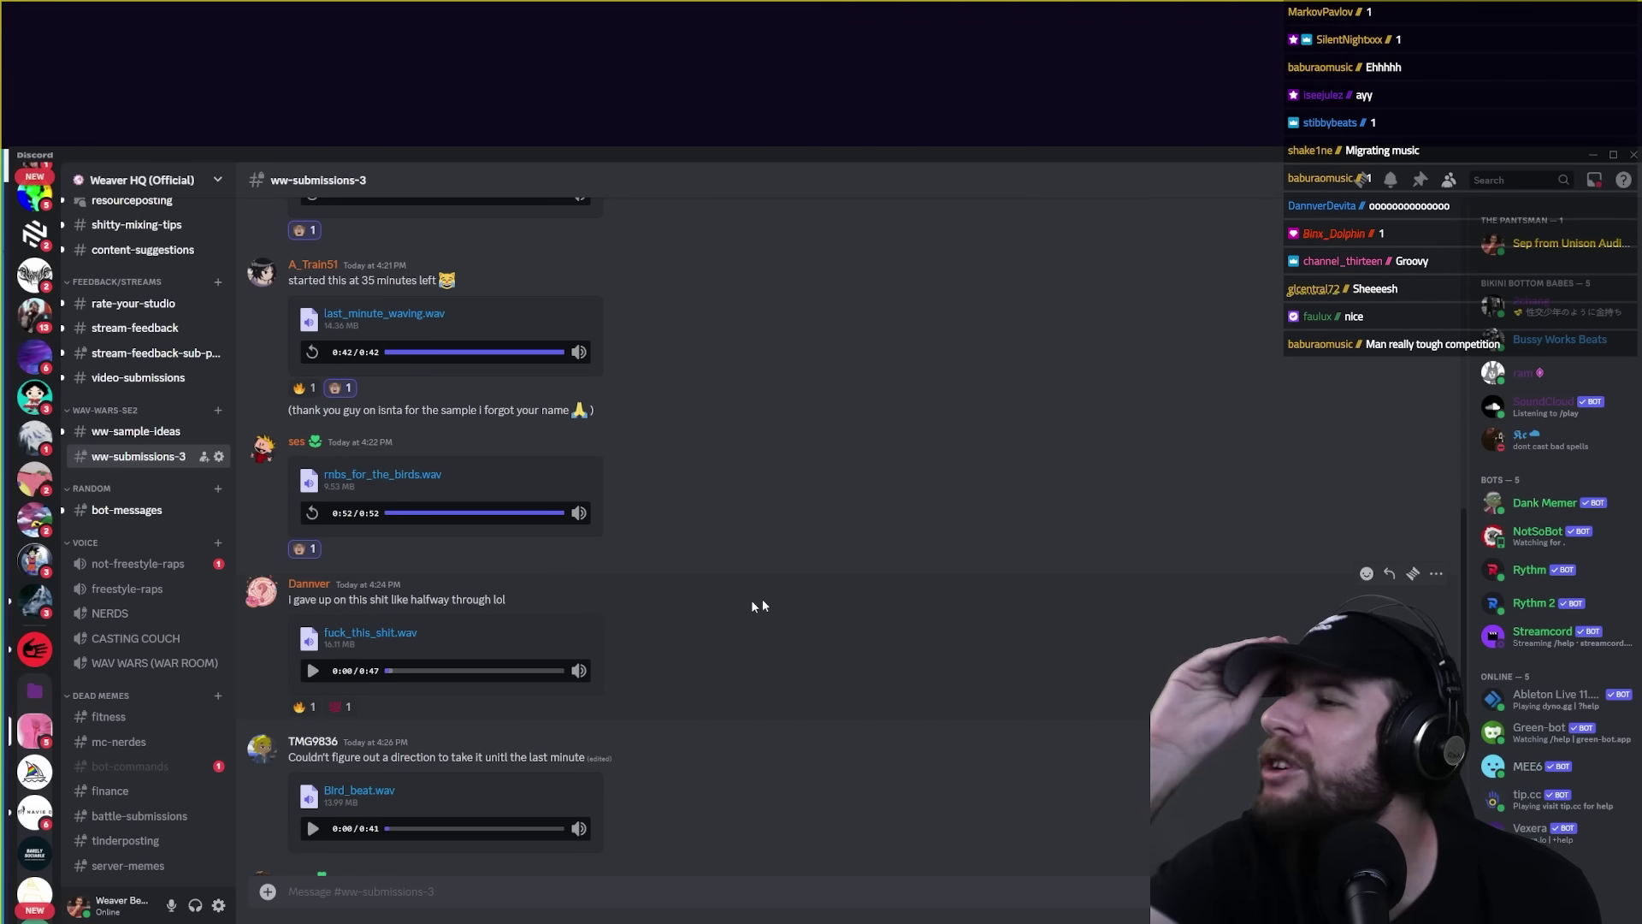
scroll(650, 587, "down", 3)
scroll(319, 514, "up", 1)
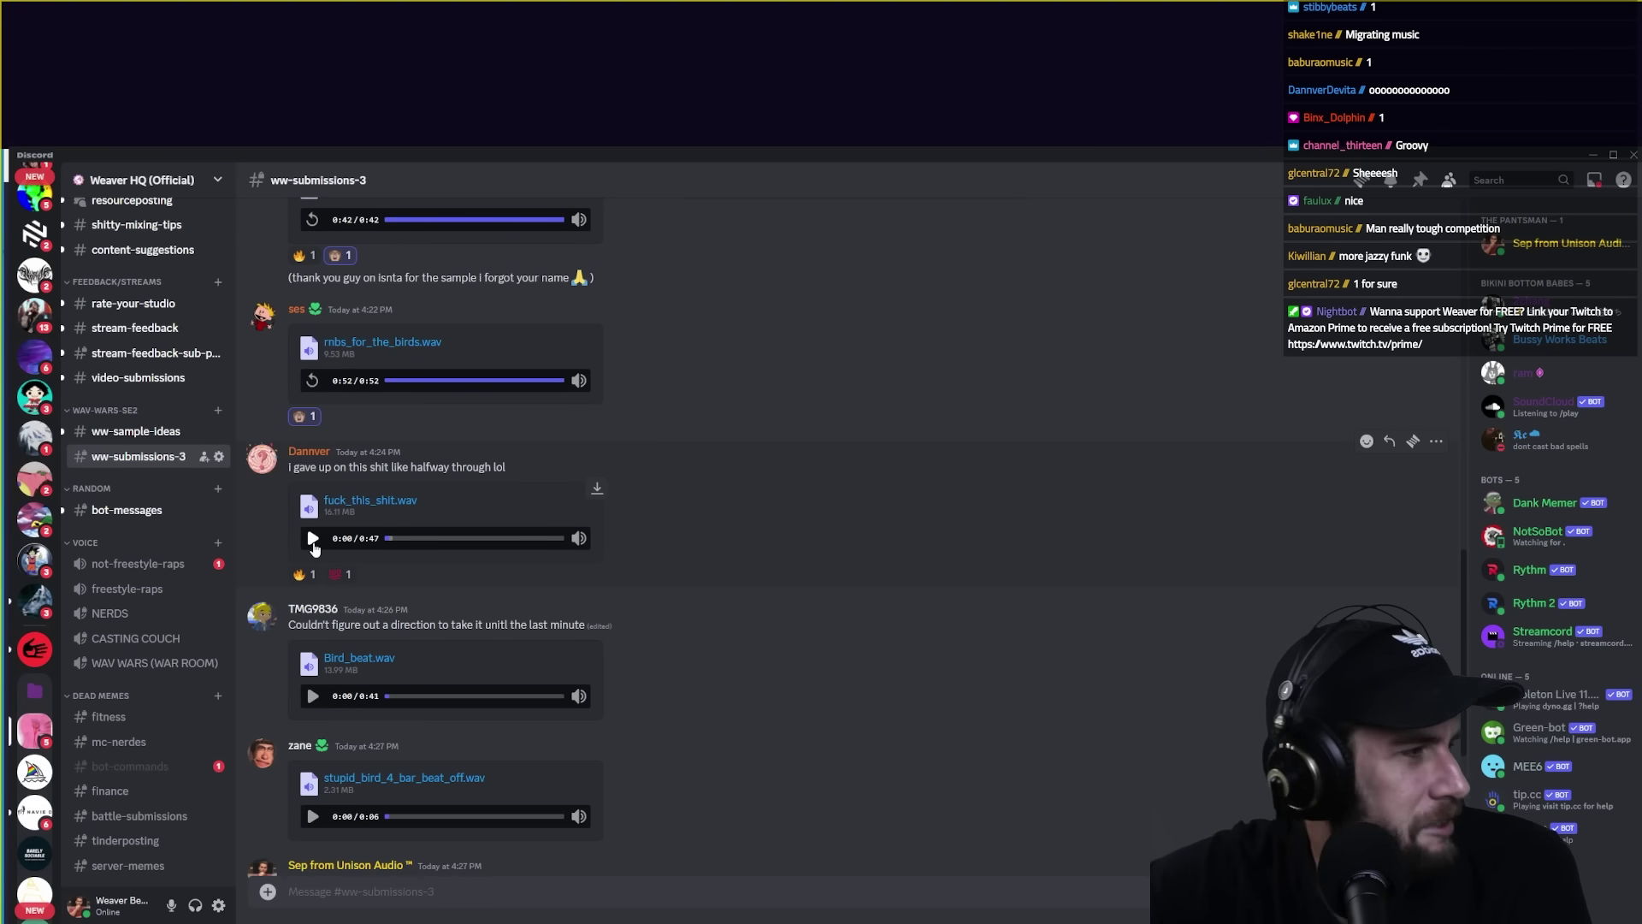
left_click(313, 539)
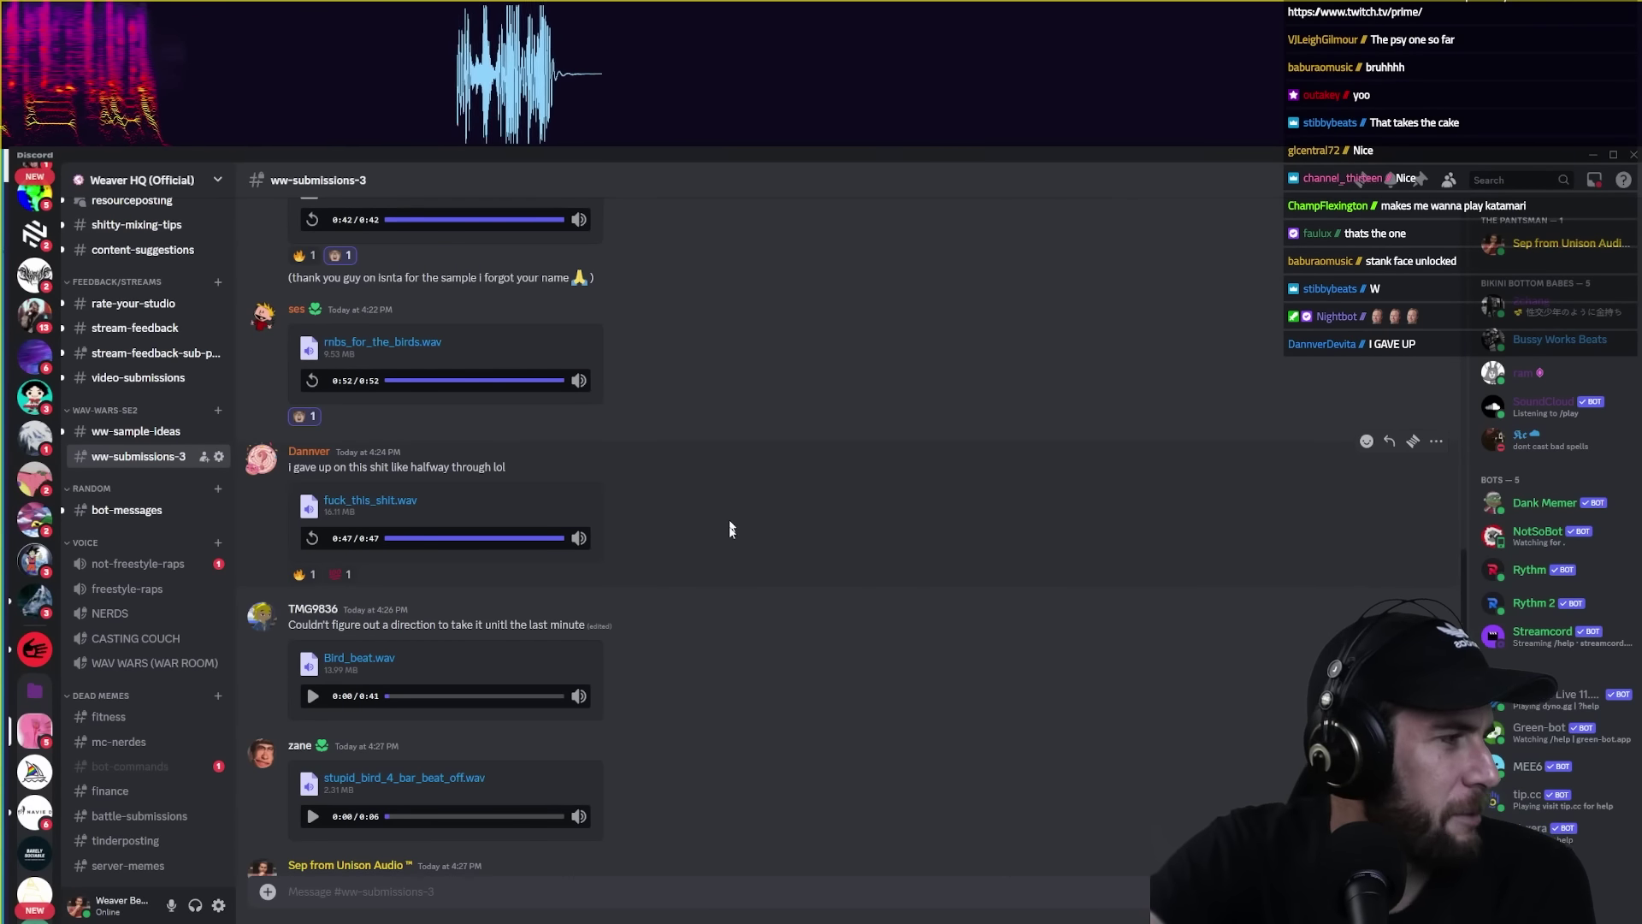
right_click(300, 537)
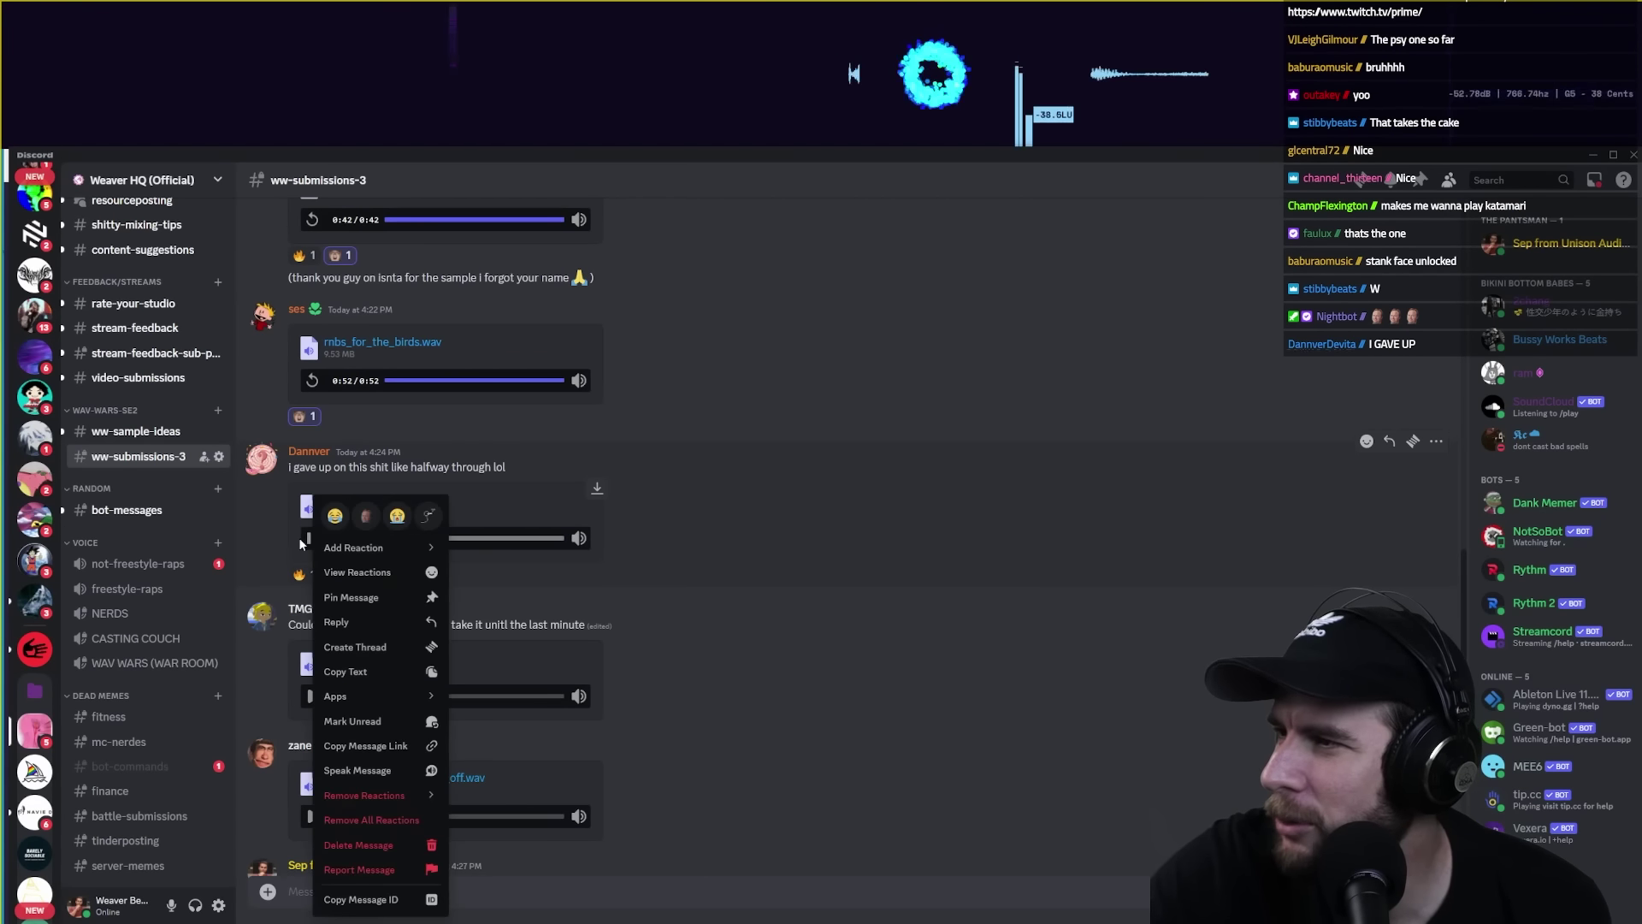
left_click(311, 538)
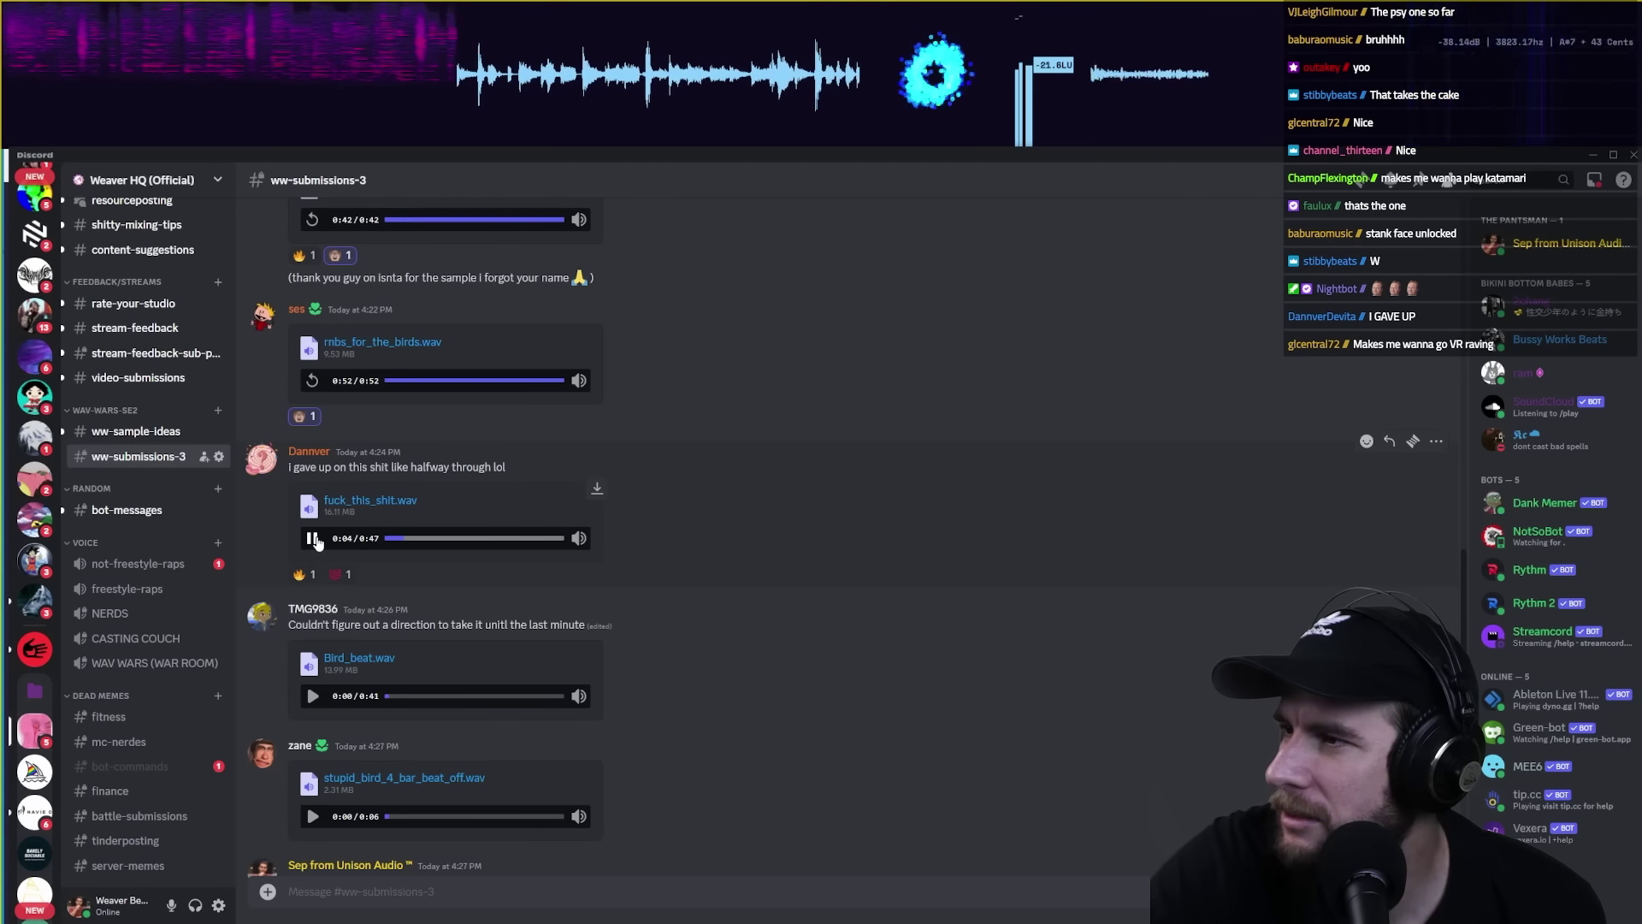
left_click(313, 539)
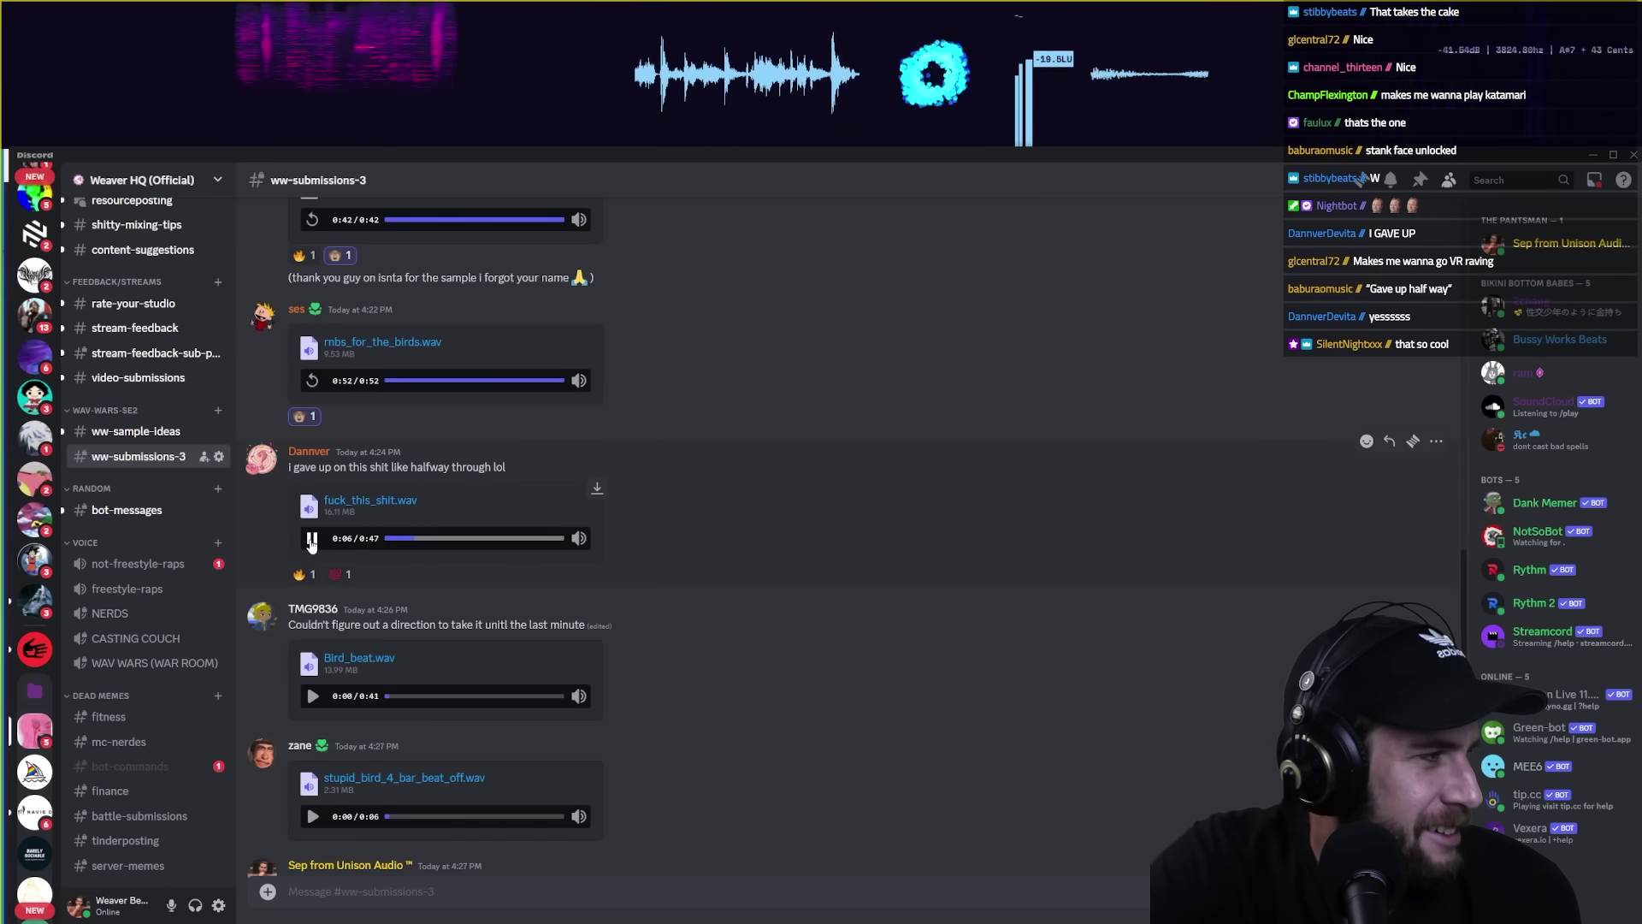
left_click(314, 538)
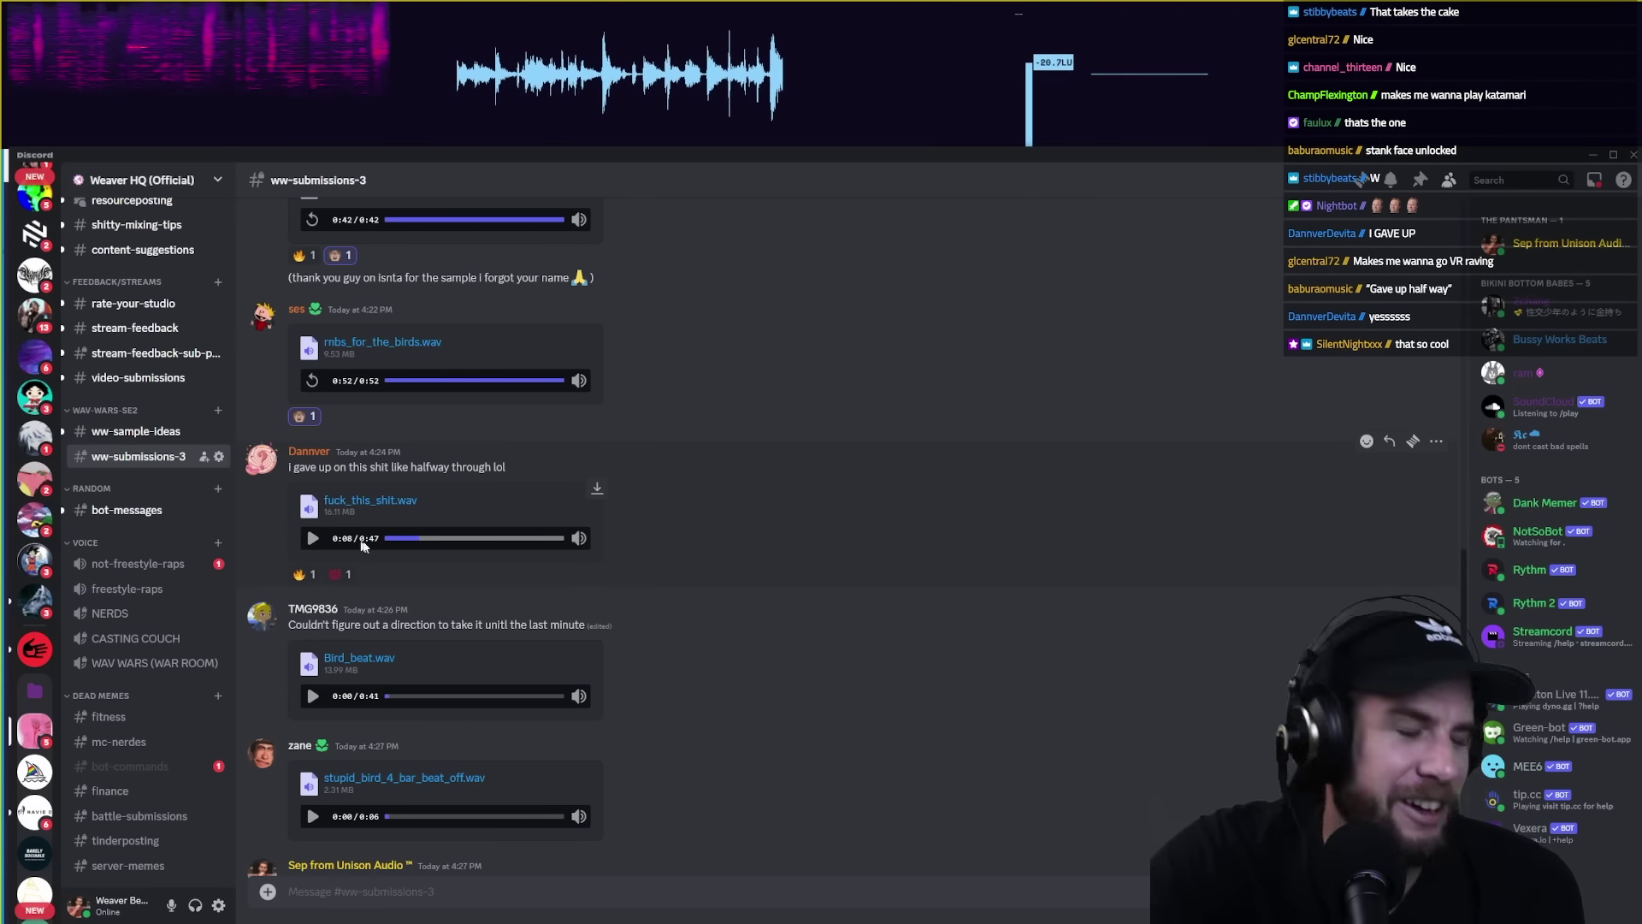
left_click(1367, 442)
Give the 47-second beat a face reaction, then play Bird_beat.wav to 0:41 and react likewise.
left_click(1039, 513)
scroll(317, 580, "down", 2)
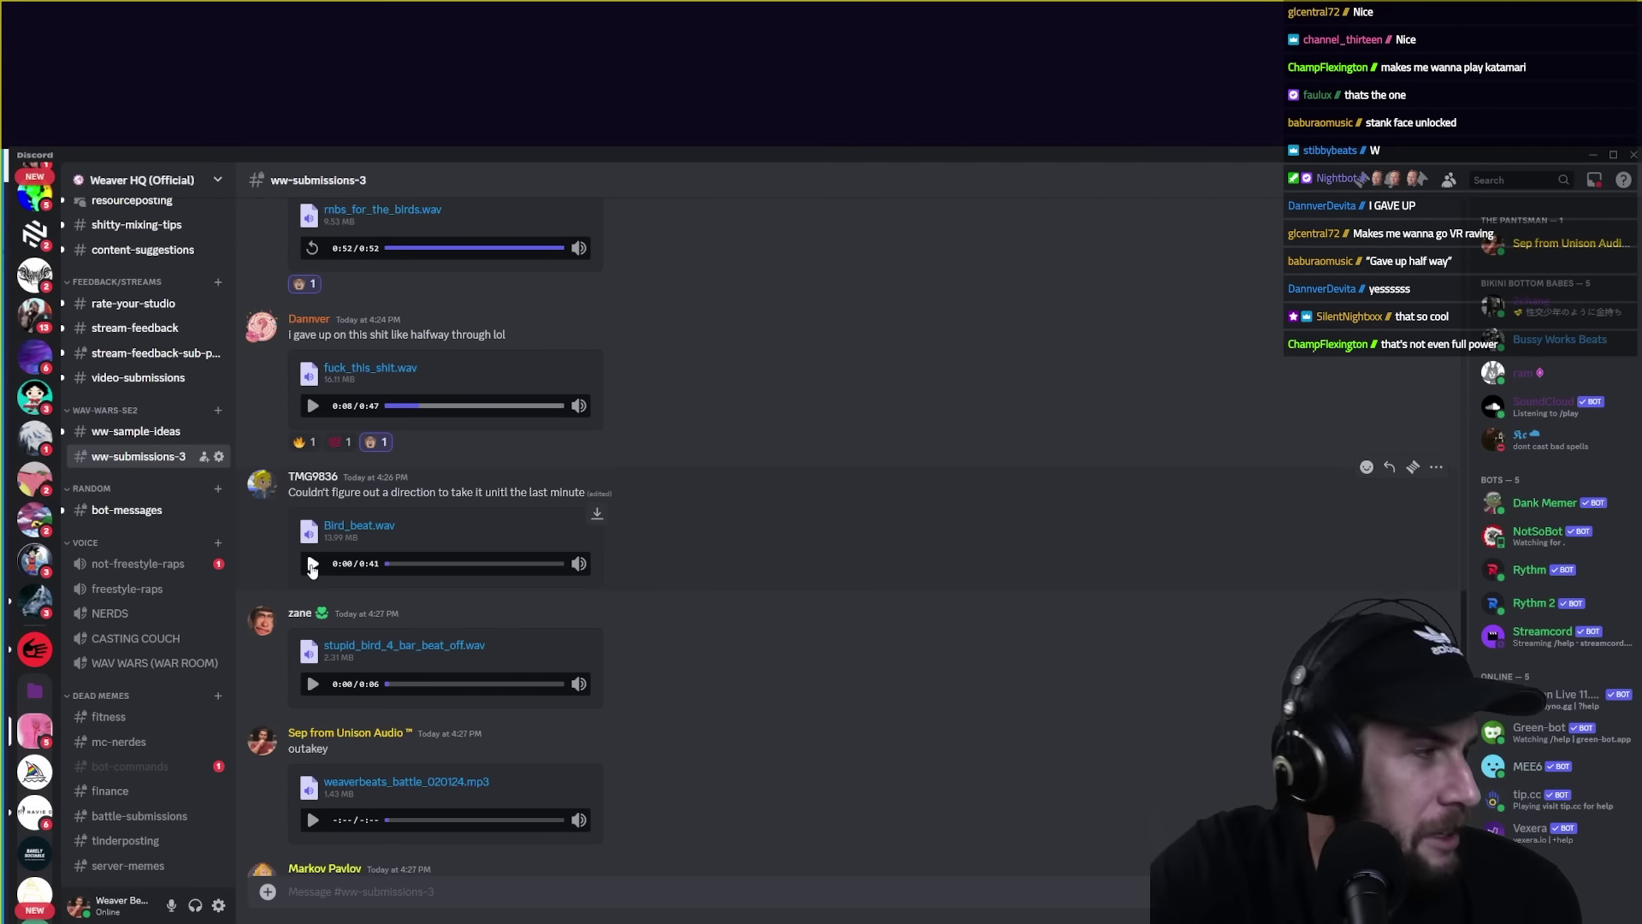
left_click(312, 564)
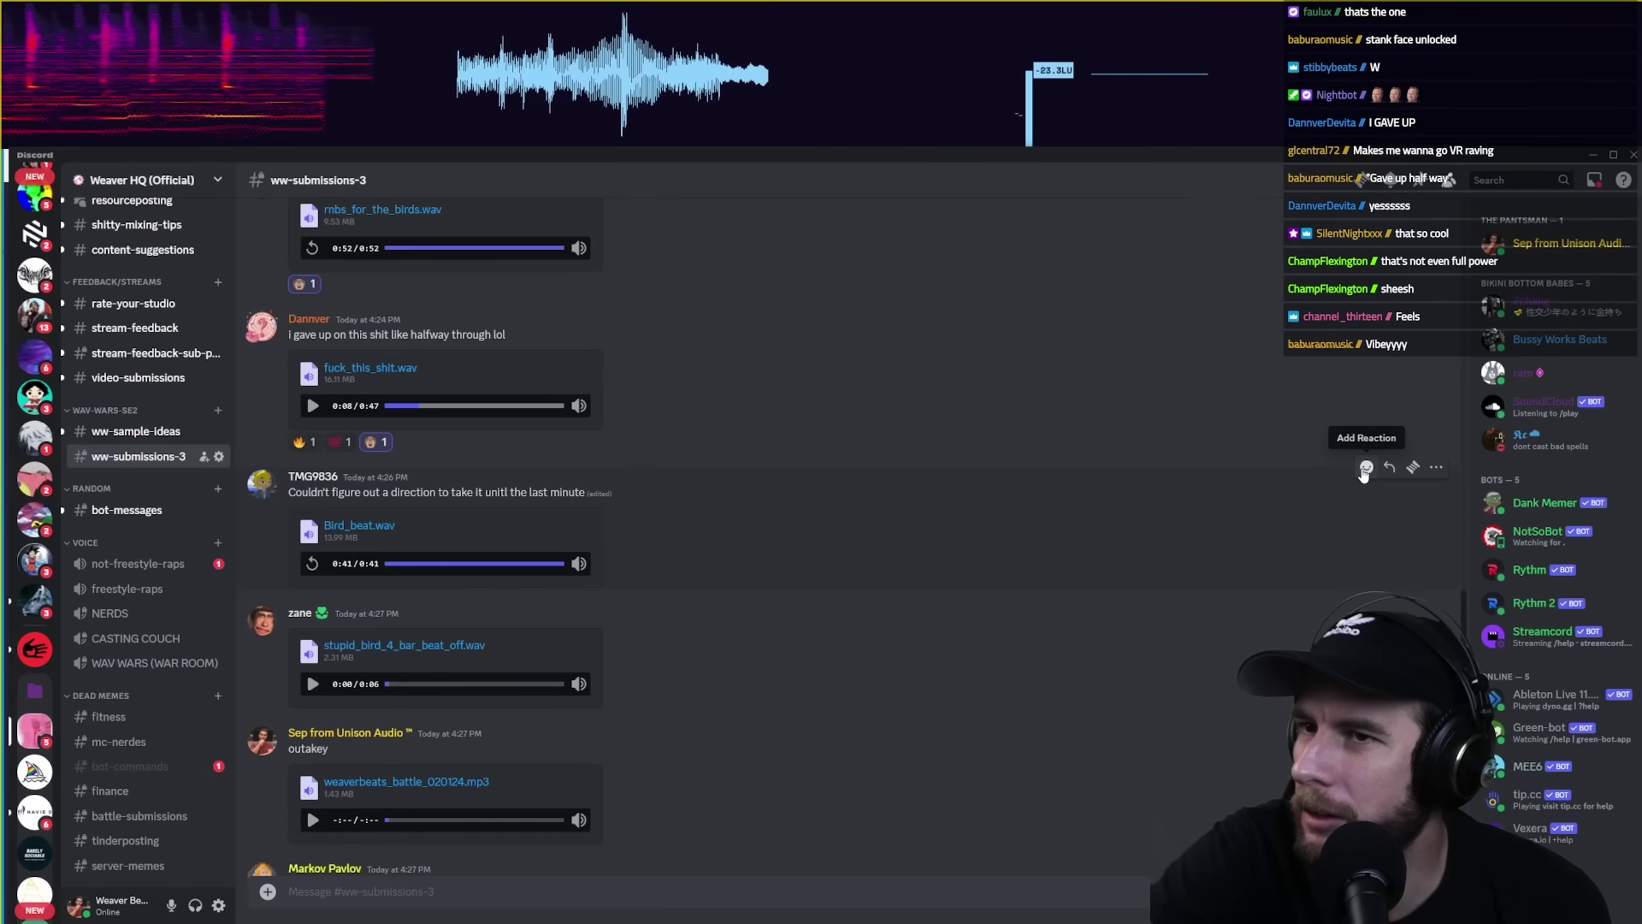
left_click(1367, 467)
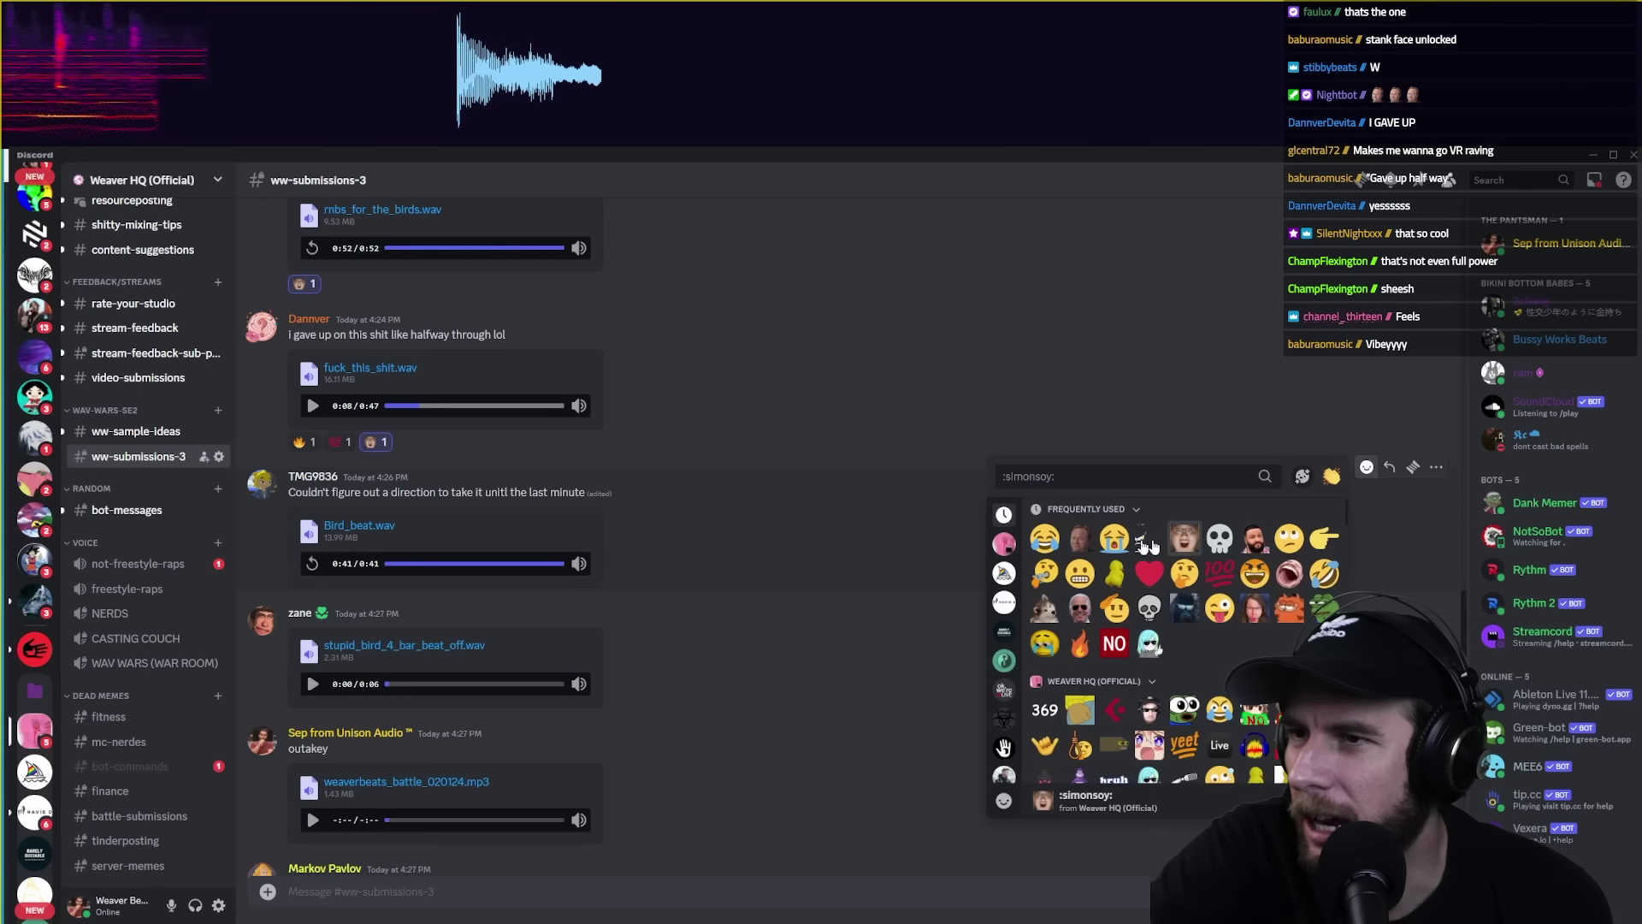
left_click(1184, 538)
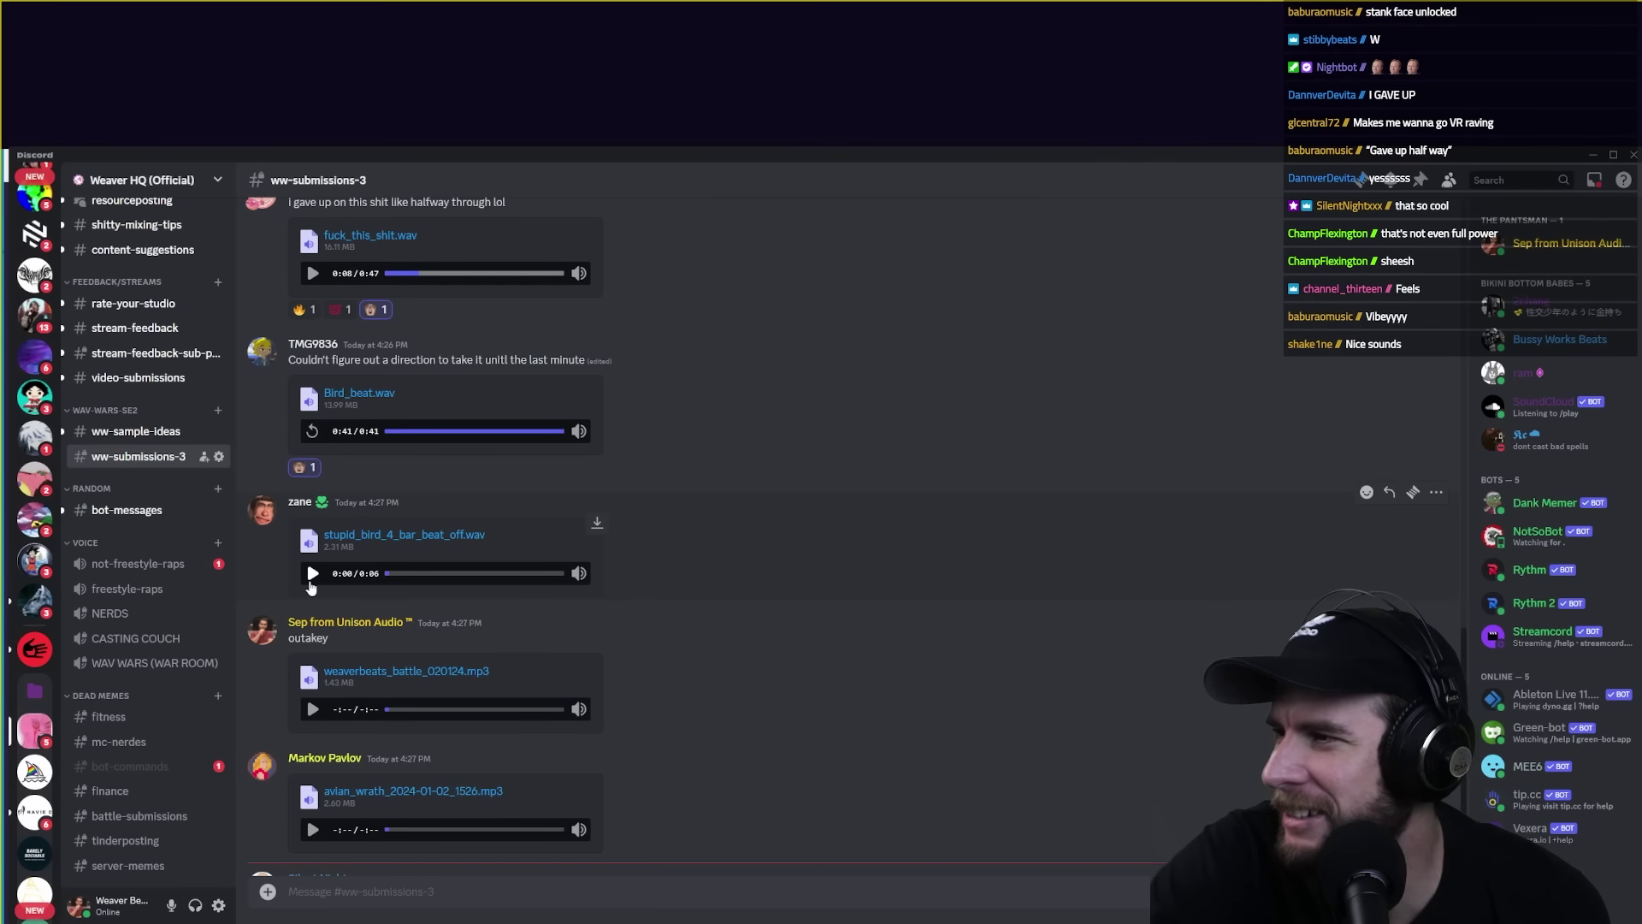
Play stupid_bird_4_bar_beat_off.wav and weaverbeats_battle_020124.mp3, reaching 0:06 and 0:37.
left_click(312, 575)
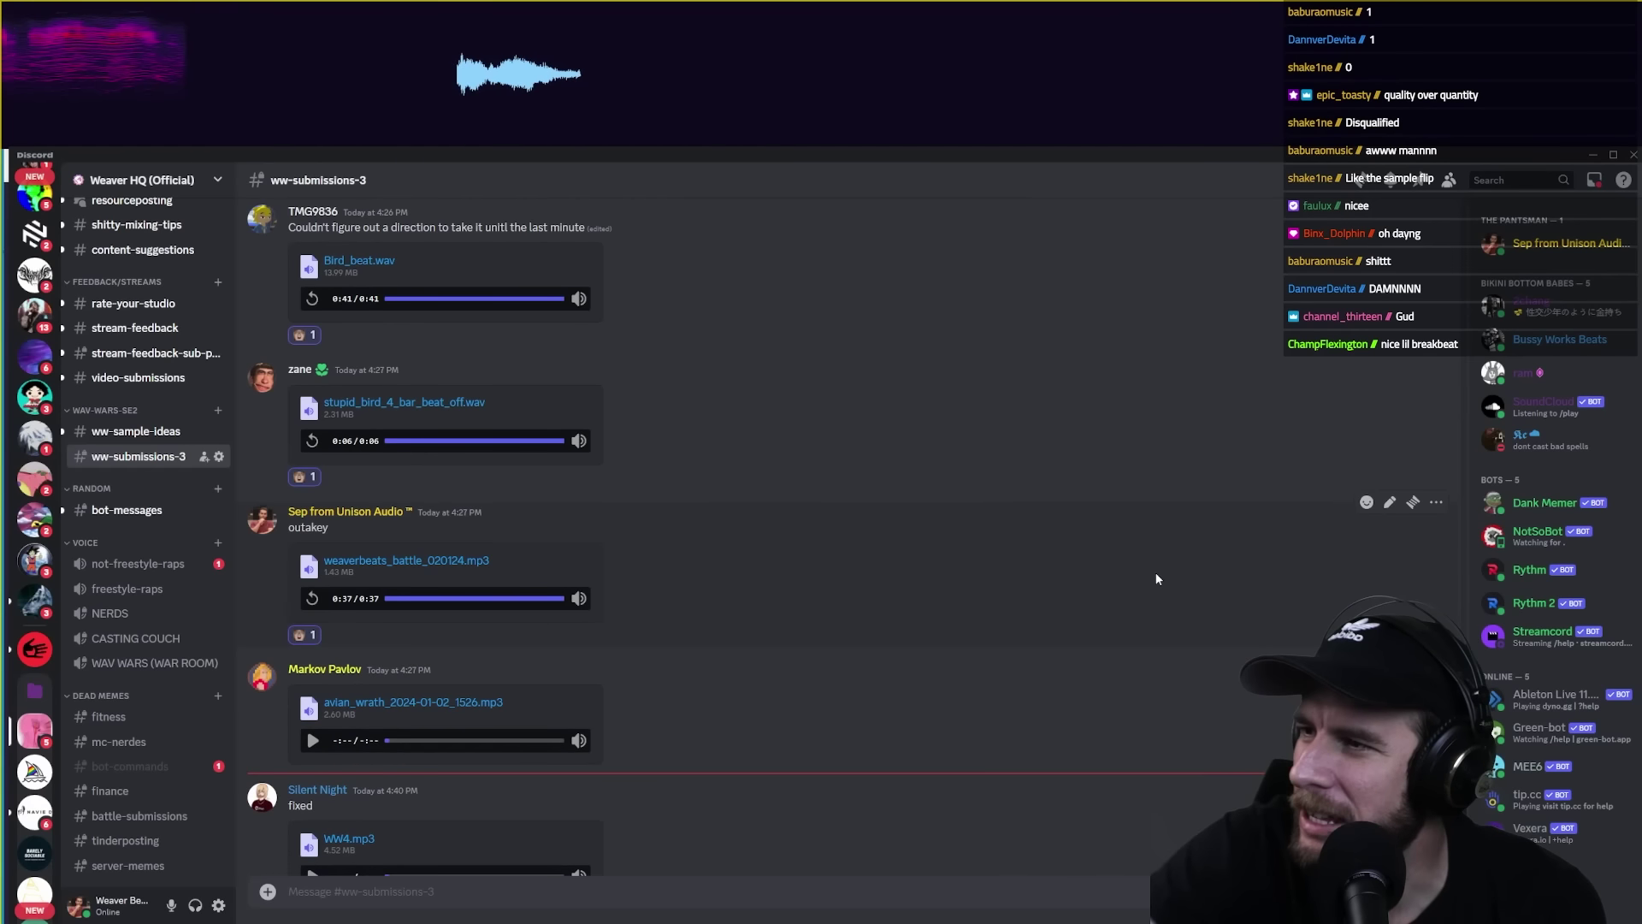
scroll(913, 671, "down", 1)
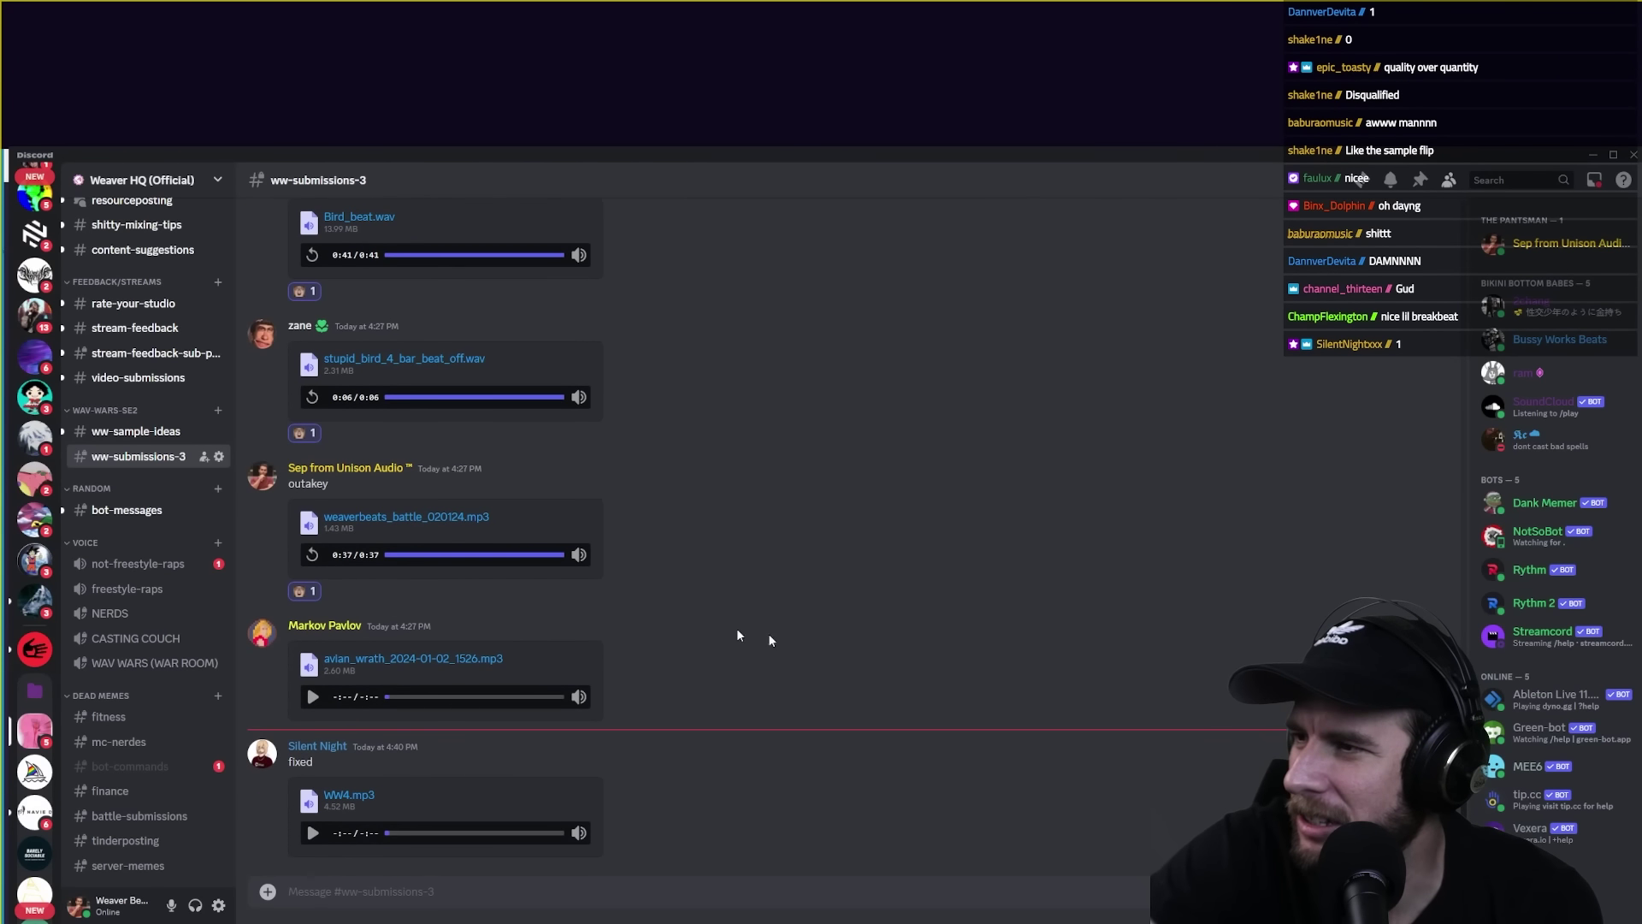
left_click(310, 695)
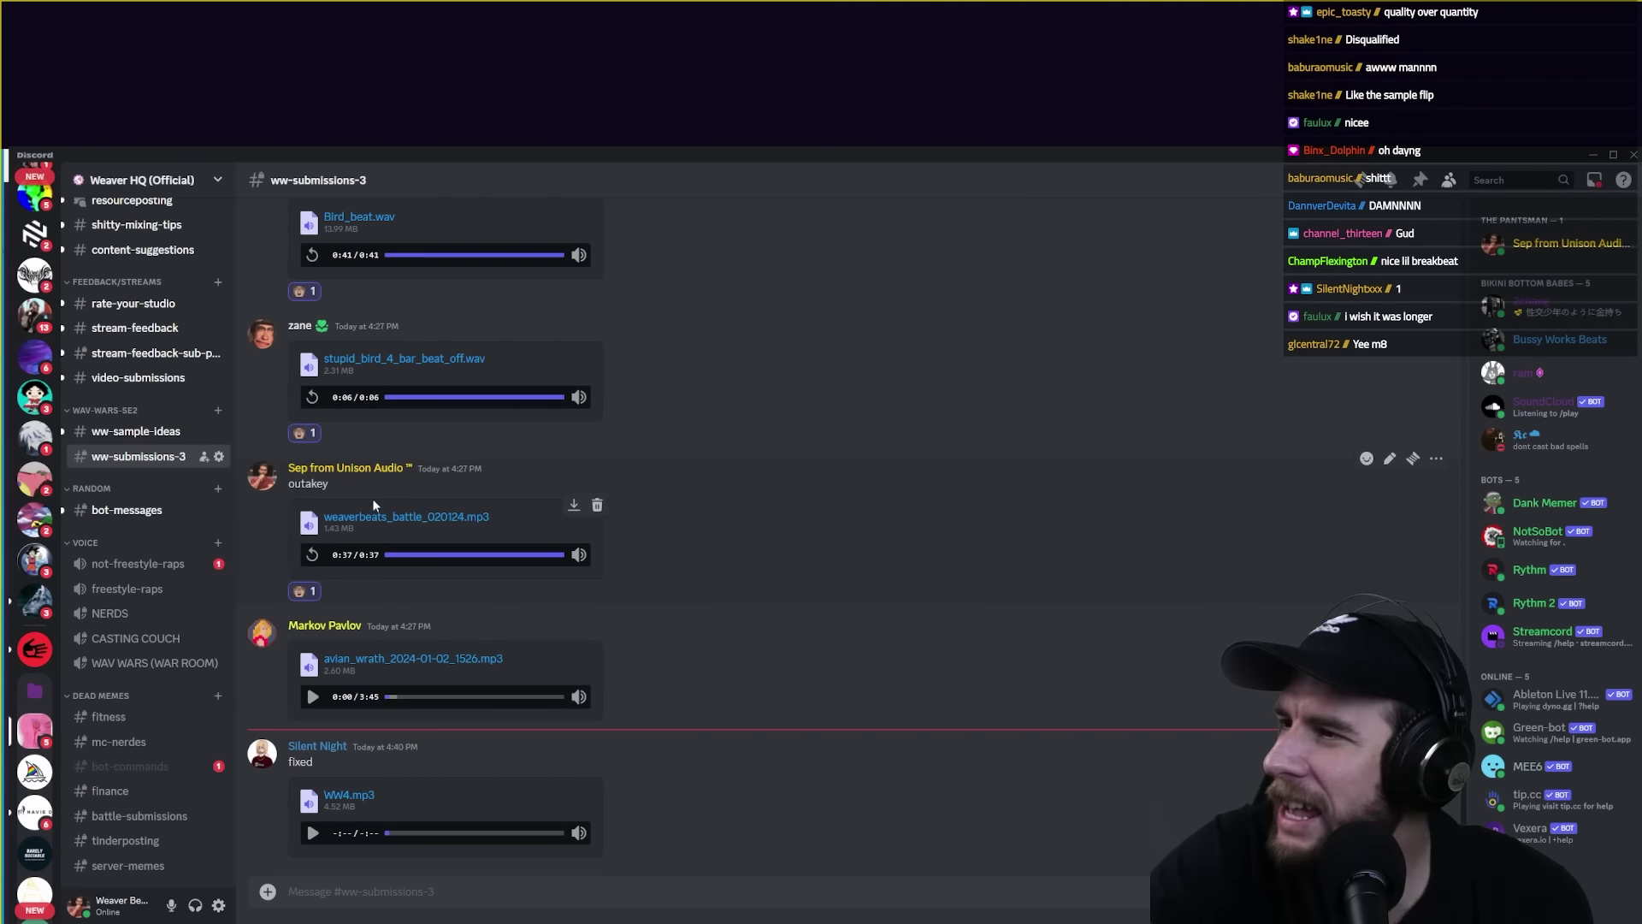
Remove the reaction from stupid_bird_4_bar_beat_off.wav and play avian_wrath_2024-01-02_1526.mp3 to 1:38.
left_click(303, 433)
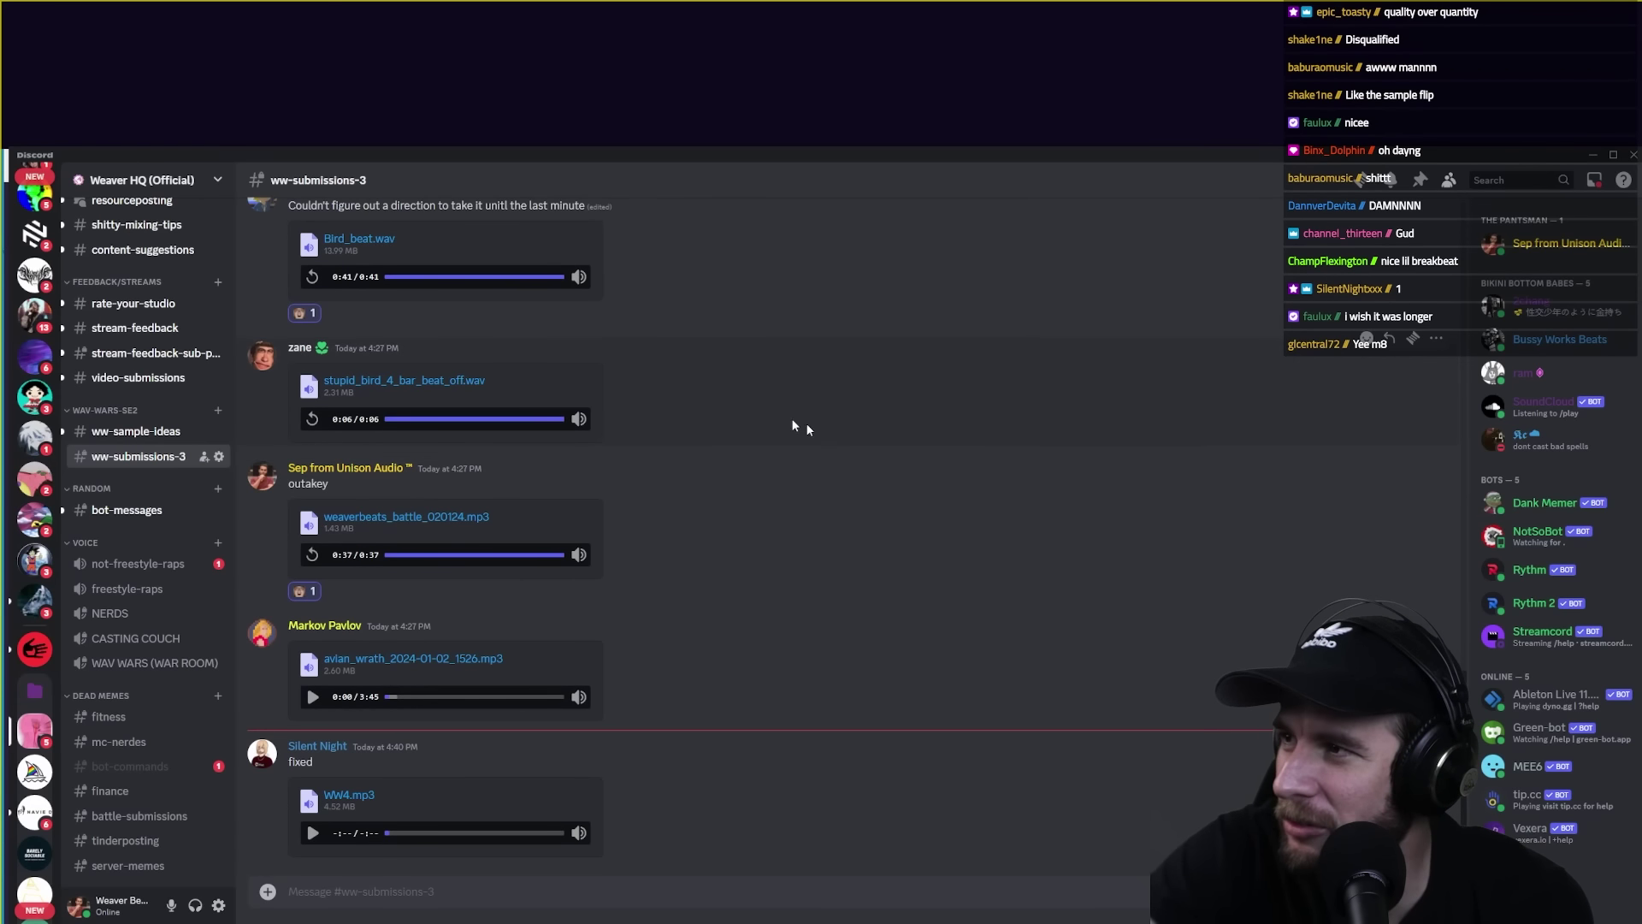
scroll(847, 442, "up", 4)
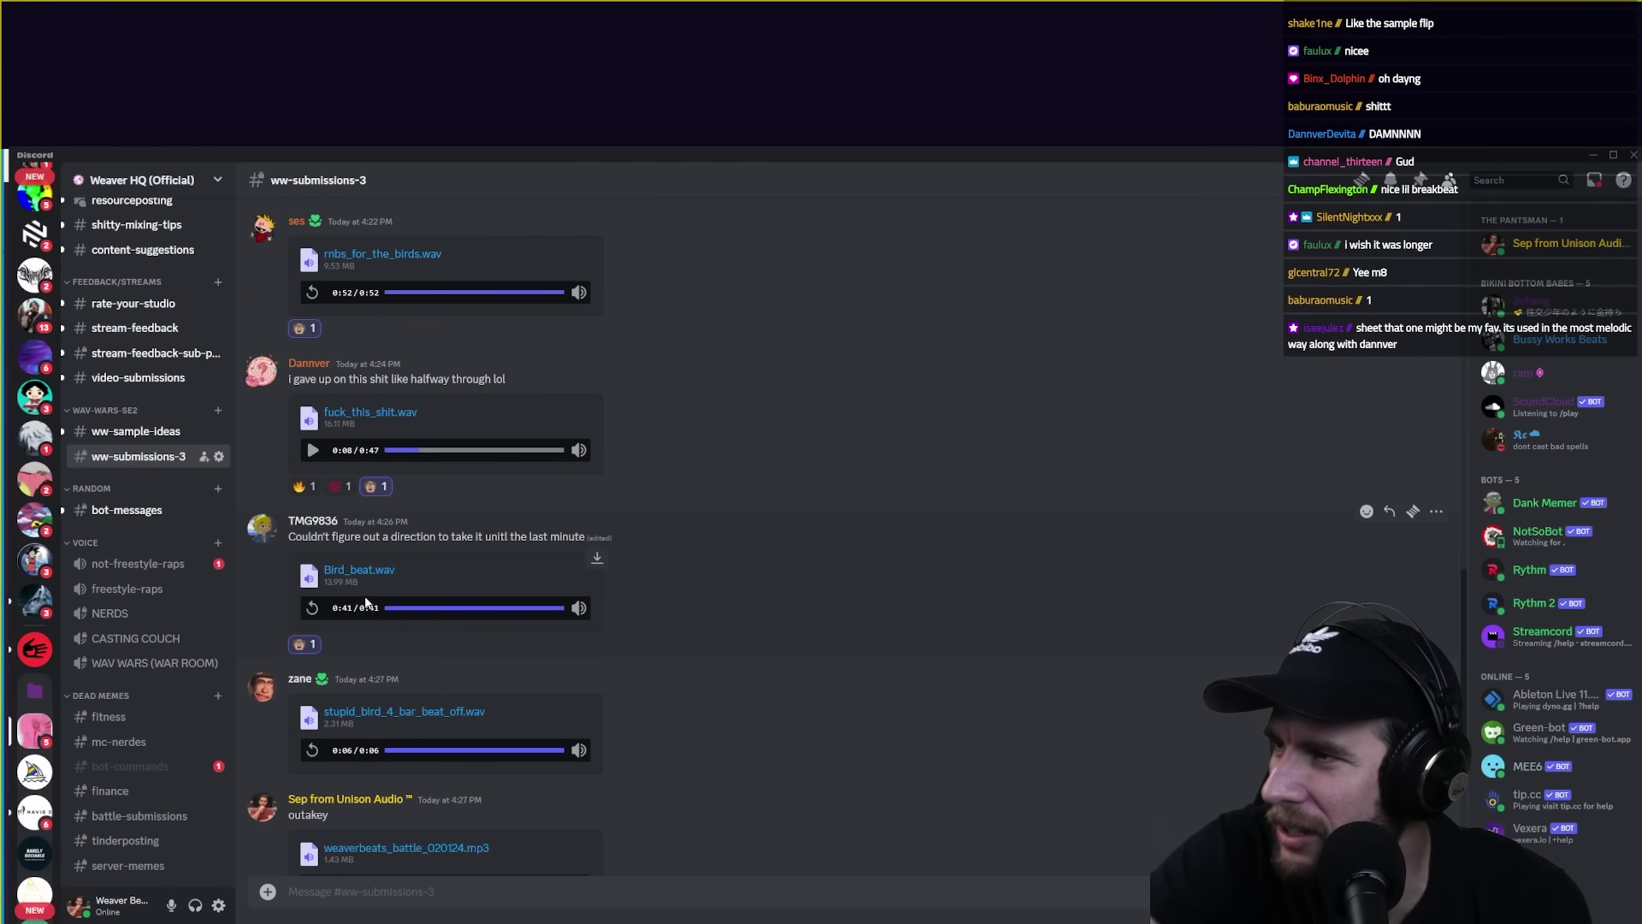
scroll(359, 598, "down", 4)
left_click(313, 697)
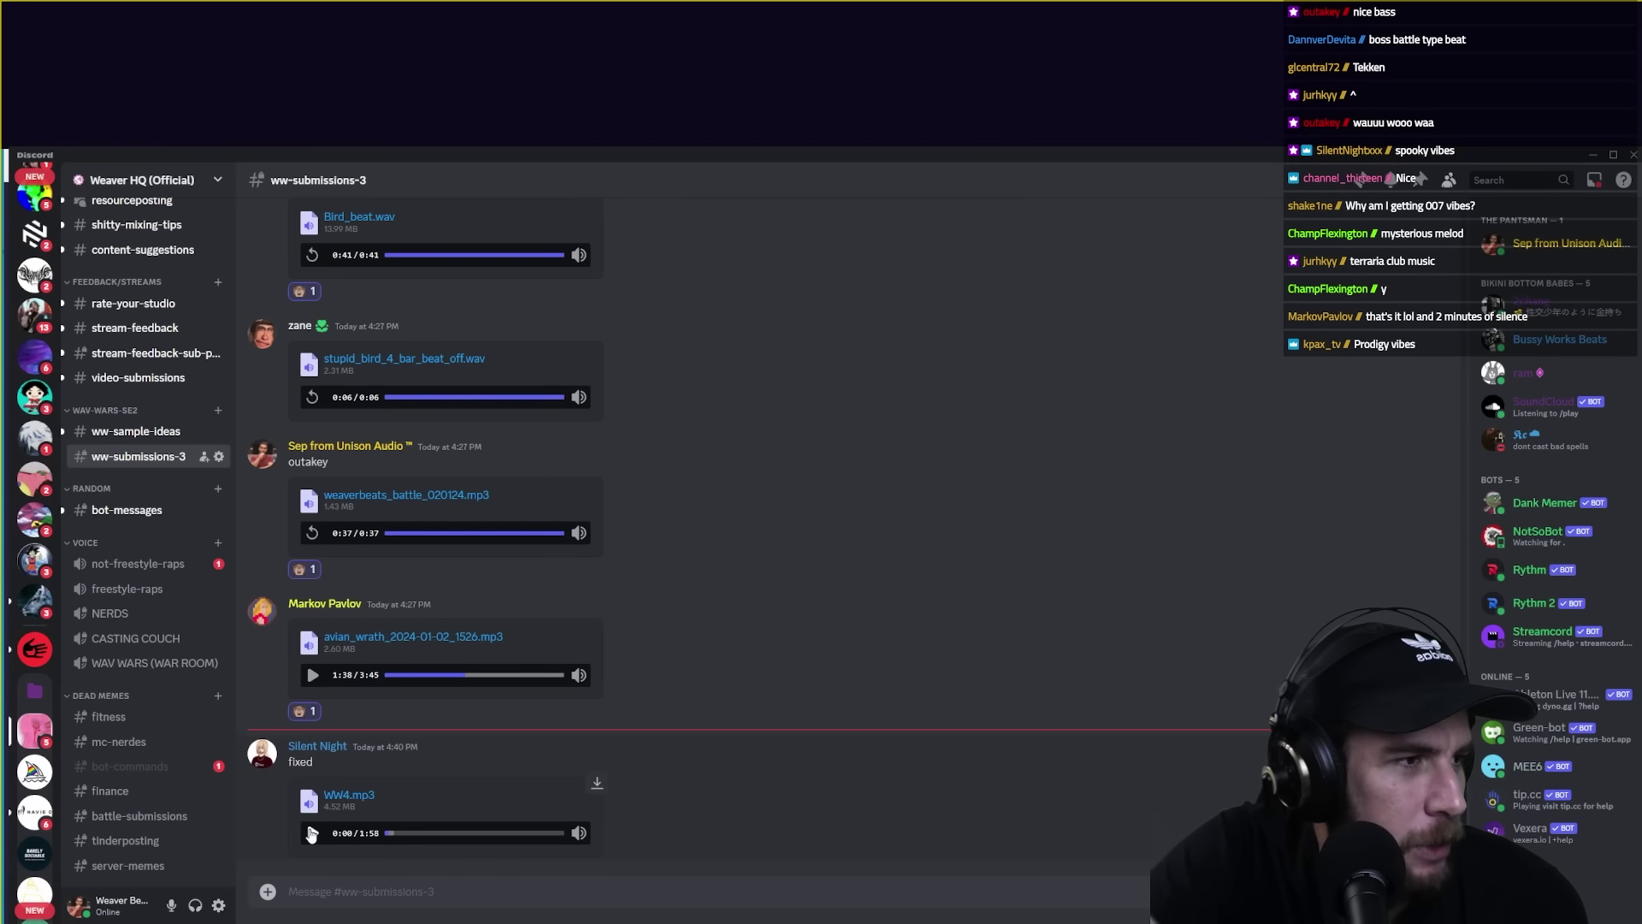
Play WW4.mp3 to 1:35 of 1:58 and open the emoji reaction picker for it.
left_click(311, 834)
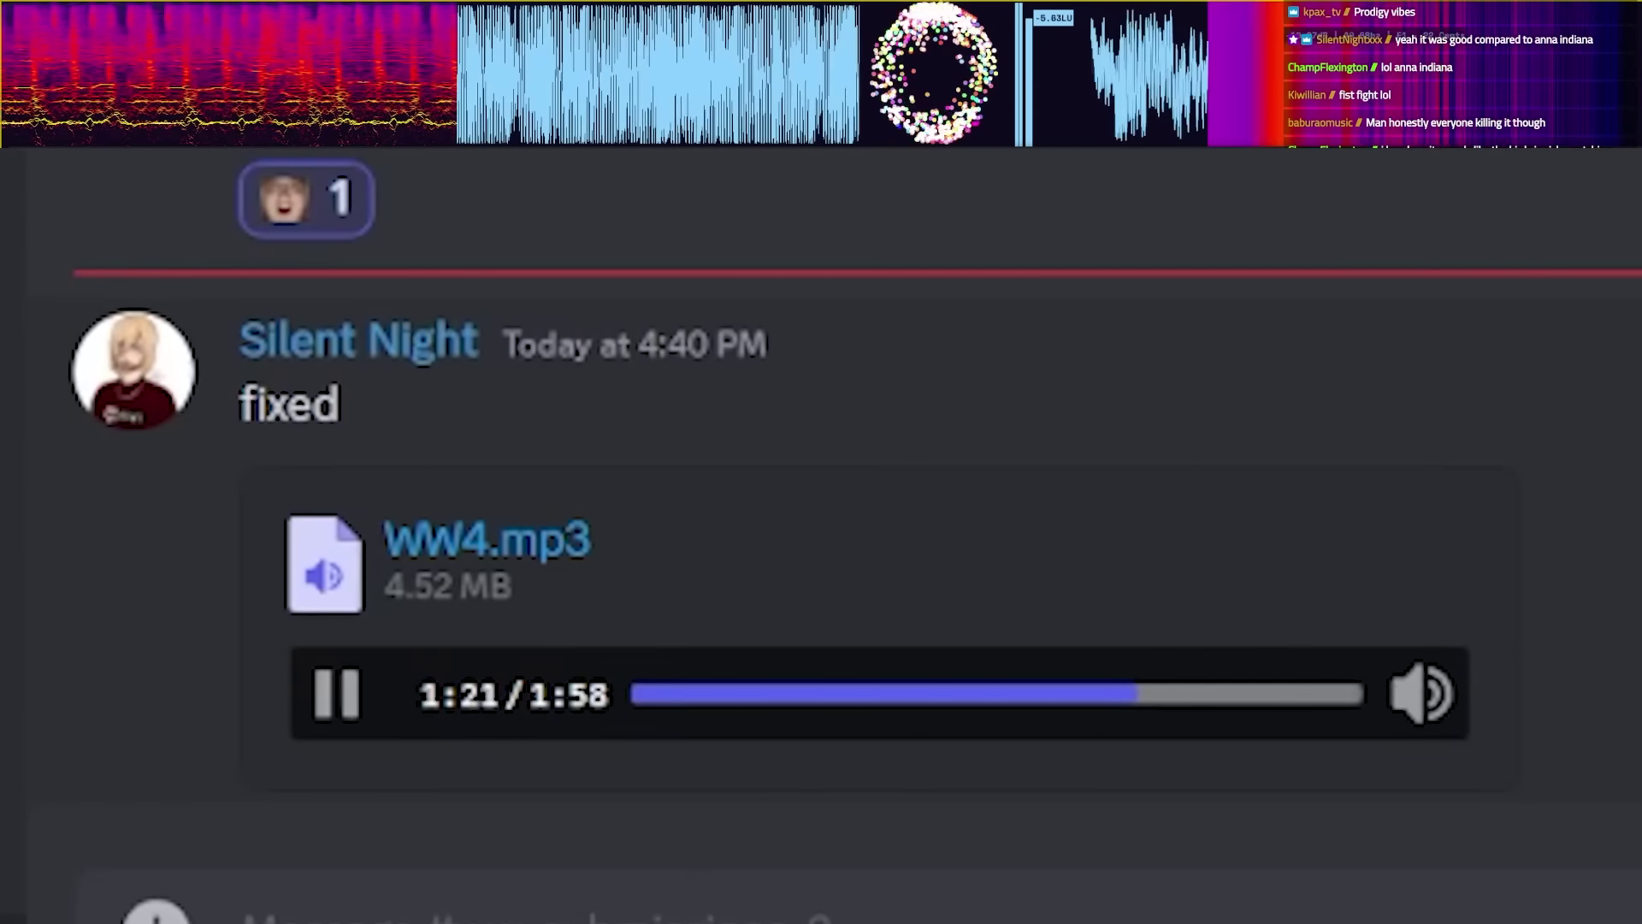
mouse_move(343, 923)
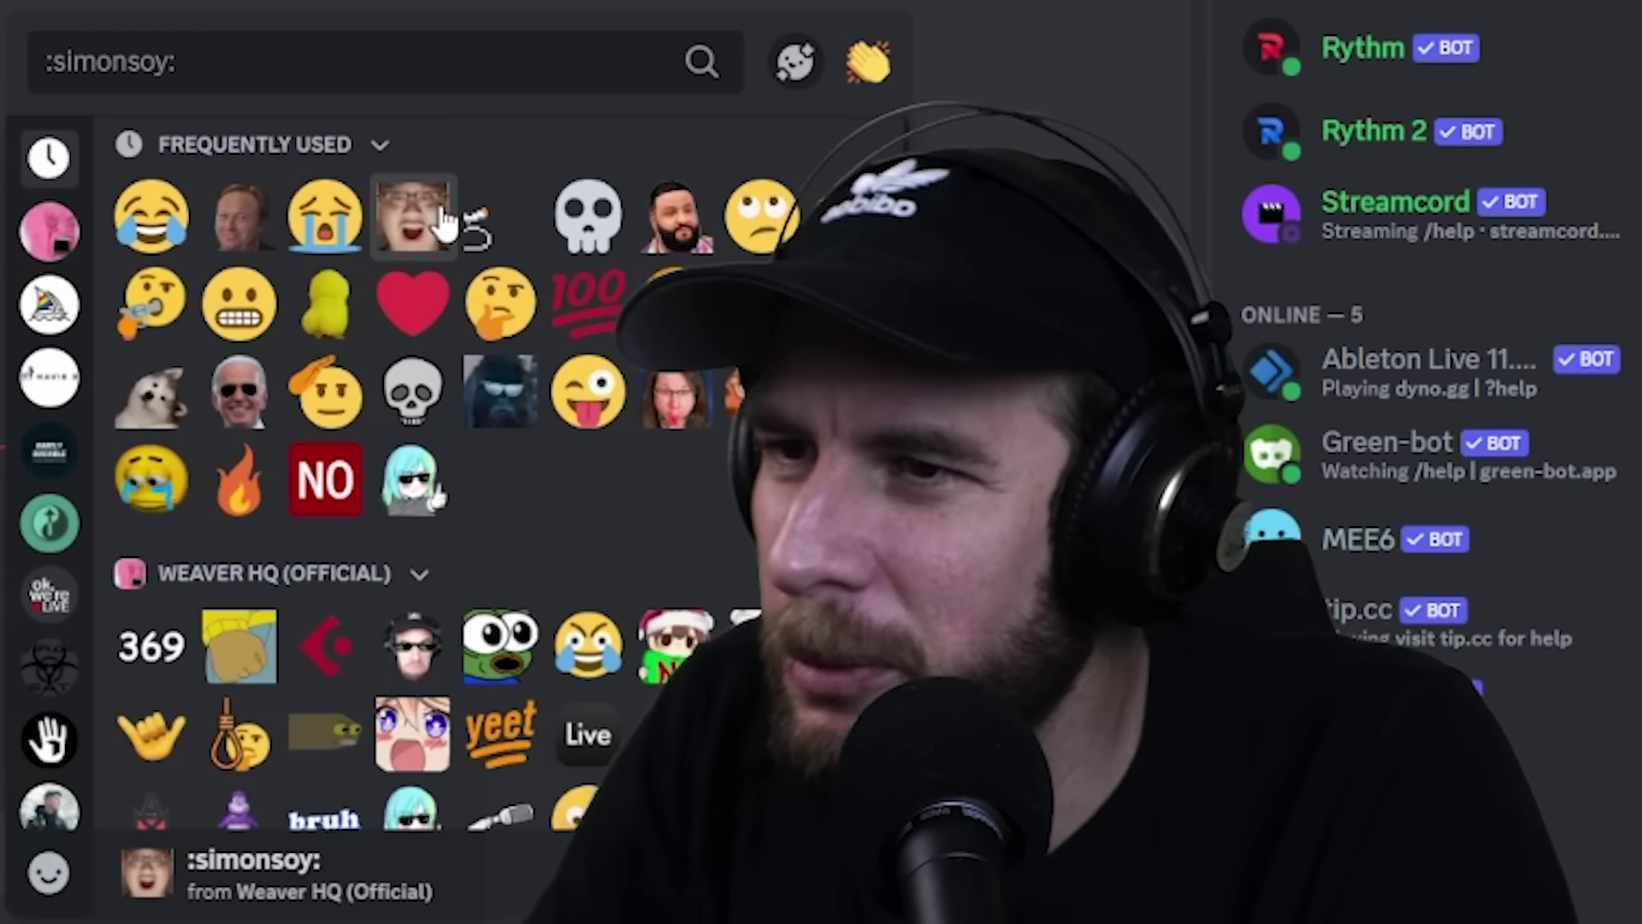
React to WW4.mp3 with the :simonsoy: face emoji.
left_click(411, 221)
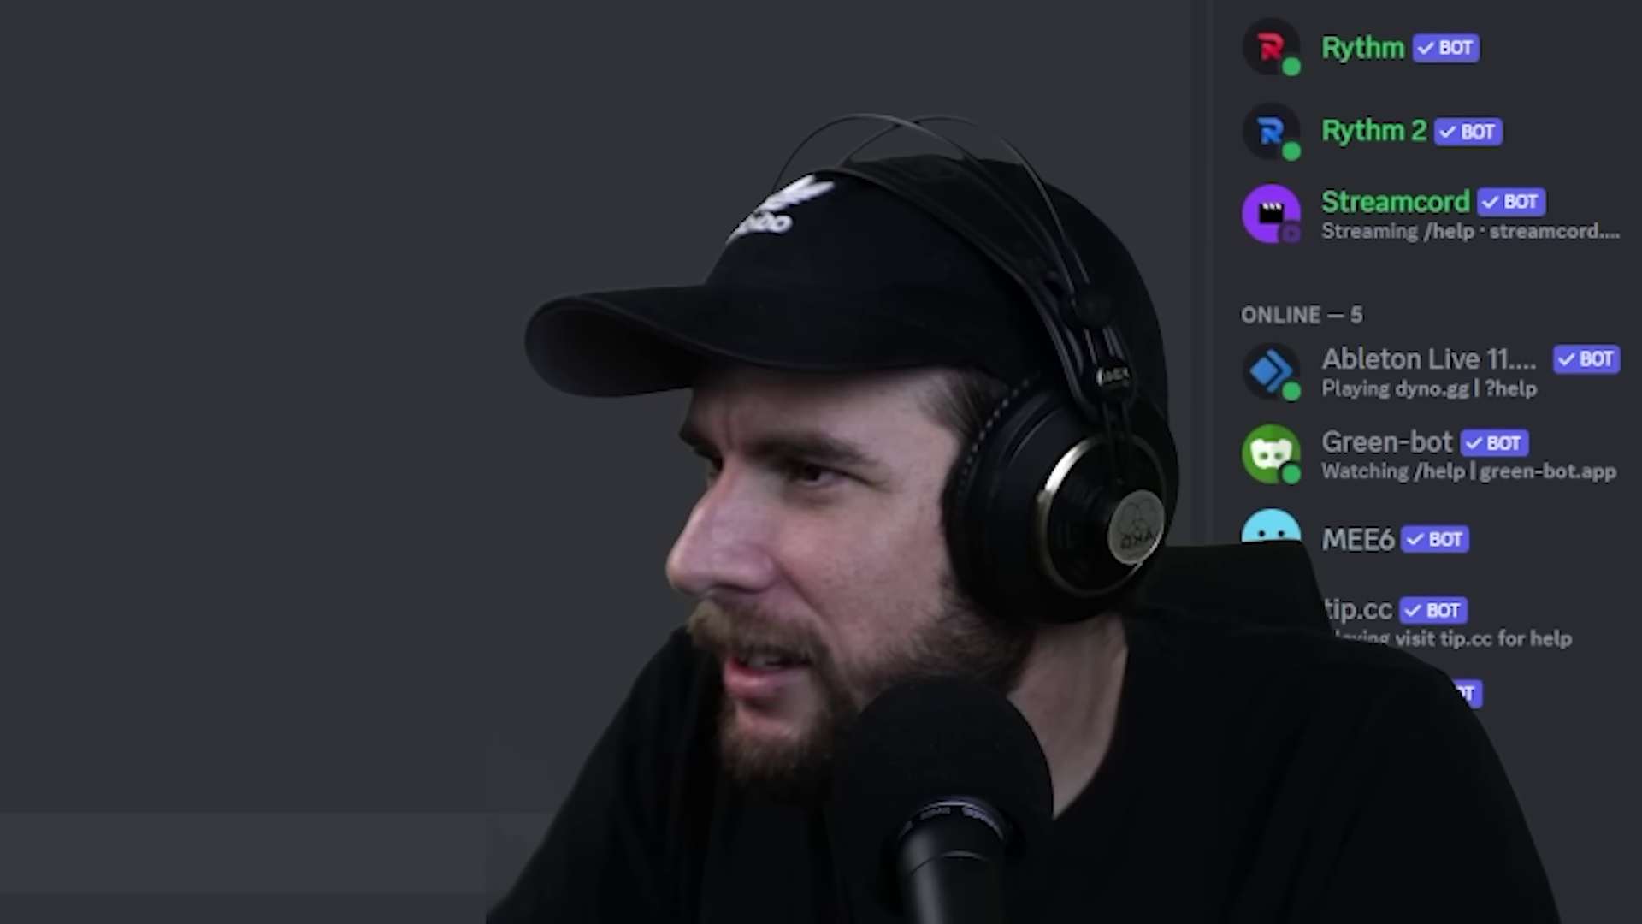